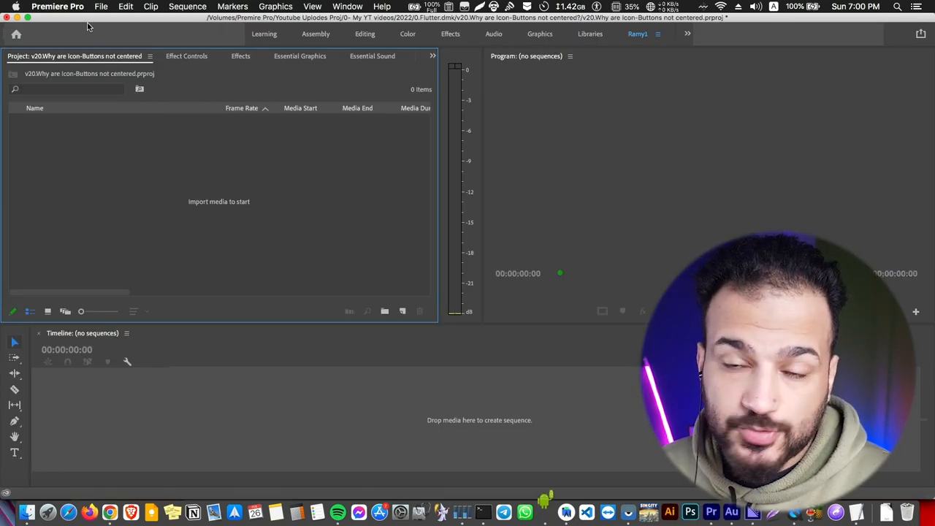
Switch to Finder and preview the Why are Icon-Buttons not centered .m4a and .mov recordings in the project folder.
key(super+Tab)
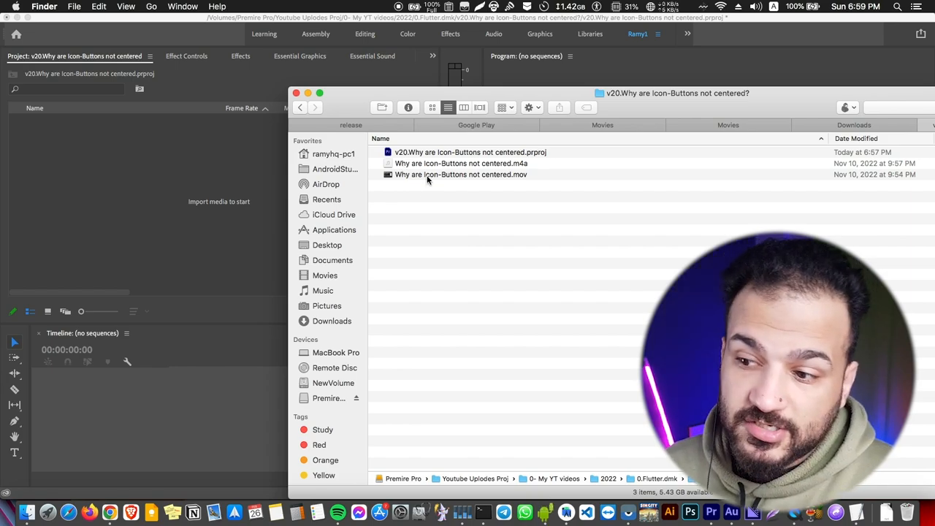
click(427, 164)
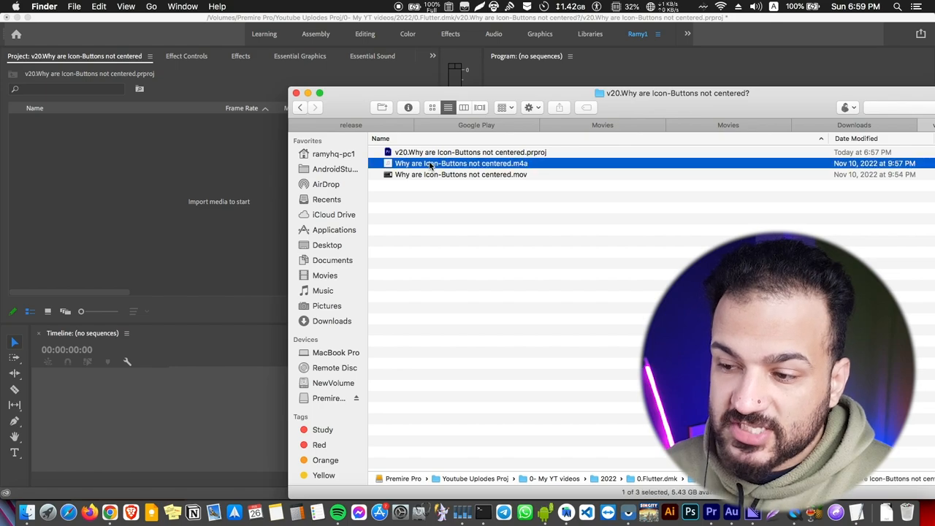
click(421, 175)
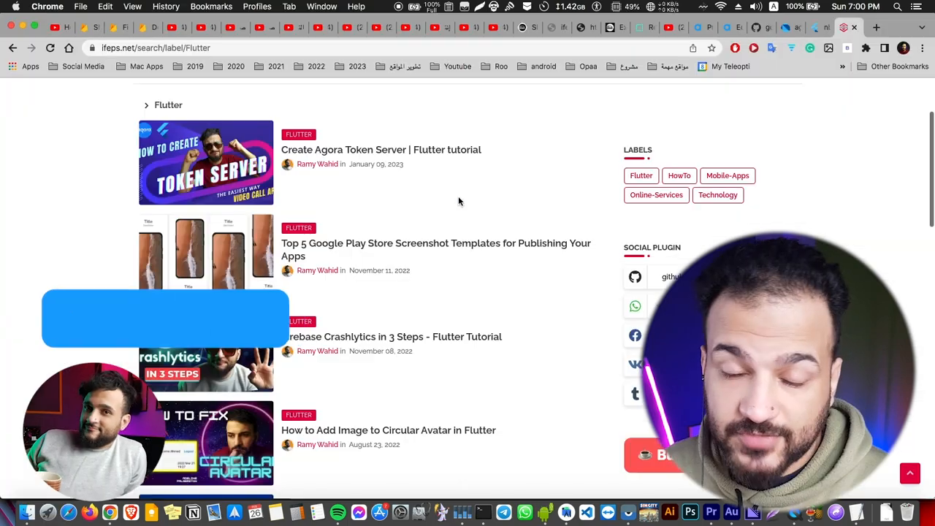
key(super+Tab)
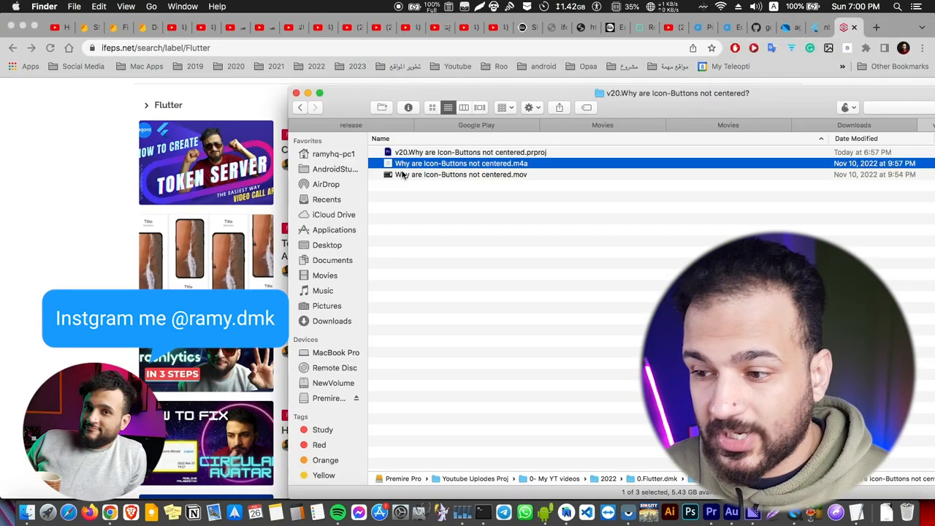
click(402, 176)
key(space)
key(space)
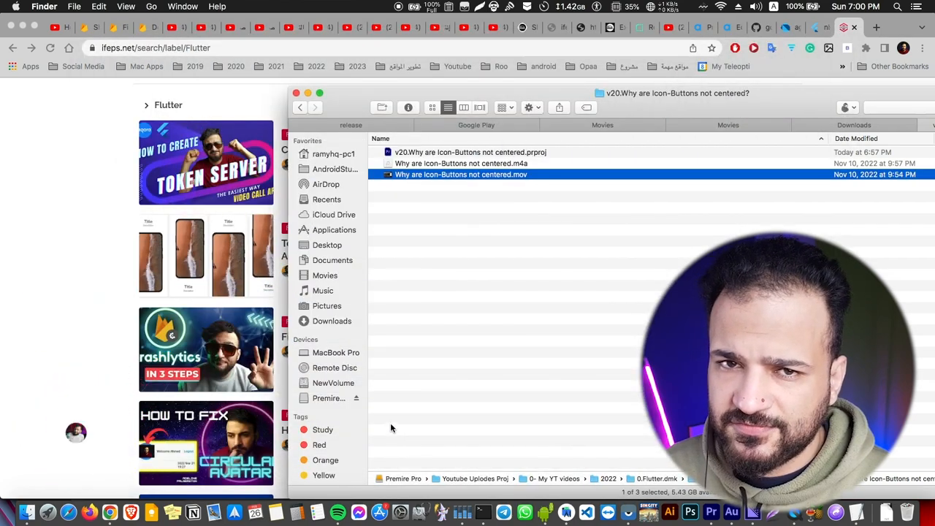
Bring both recordings into Premiere Pro, creating a sequence from the .mov and placing the .m4a at the start of track A2.
key(super+Tab)
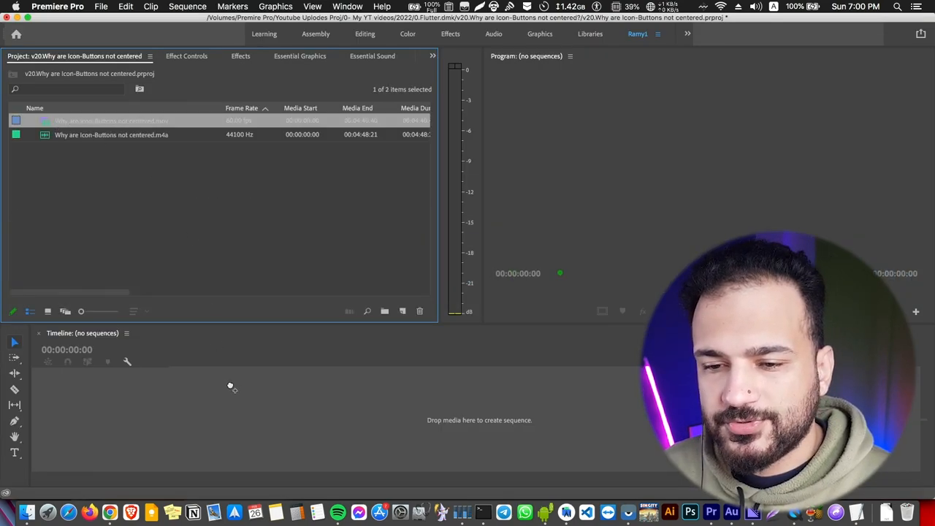
drag(230, 387, 230, 387)
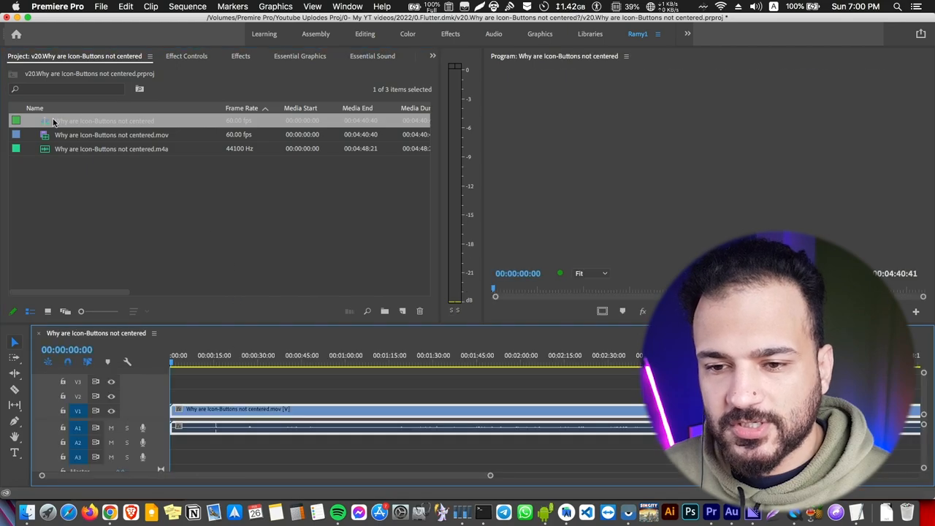
drag(48, 149, 172, 447)
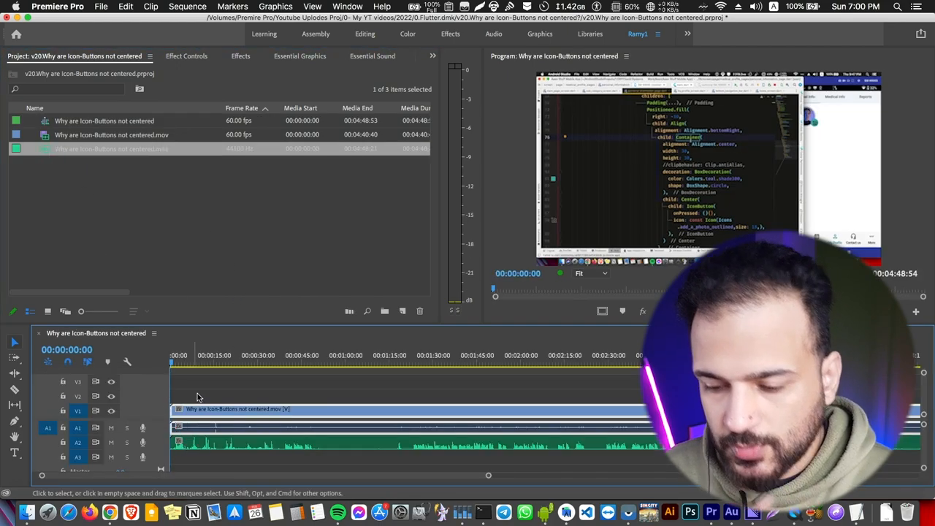
Maximize the timeline and increase the height of the Audio 1 and Audio 2 tracks to show both waveforms.
click(195, 360)
key(grave)
key(grave)
click(264, 360)
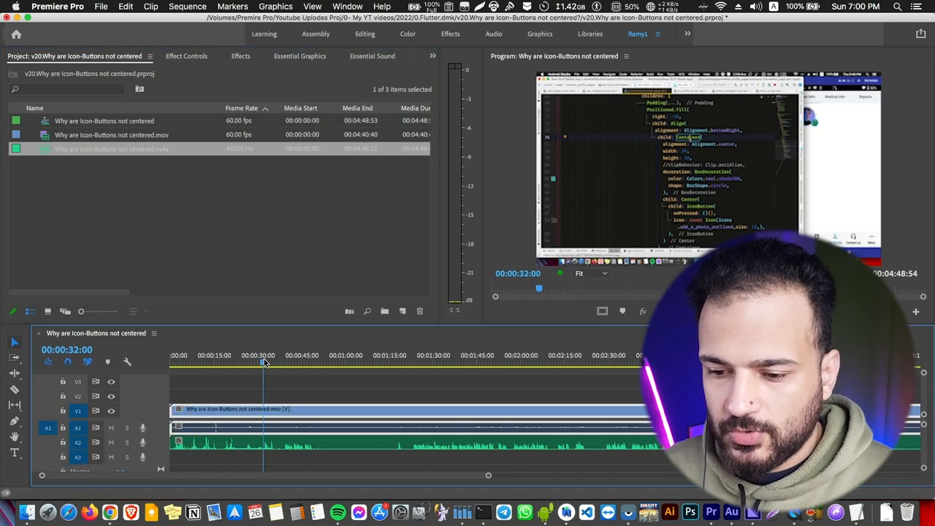
key(grave)
scroll(215, 271, up, 10)
drag(123, 312, 125, 334)
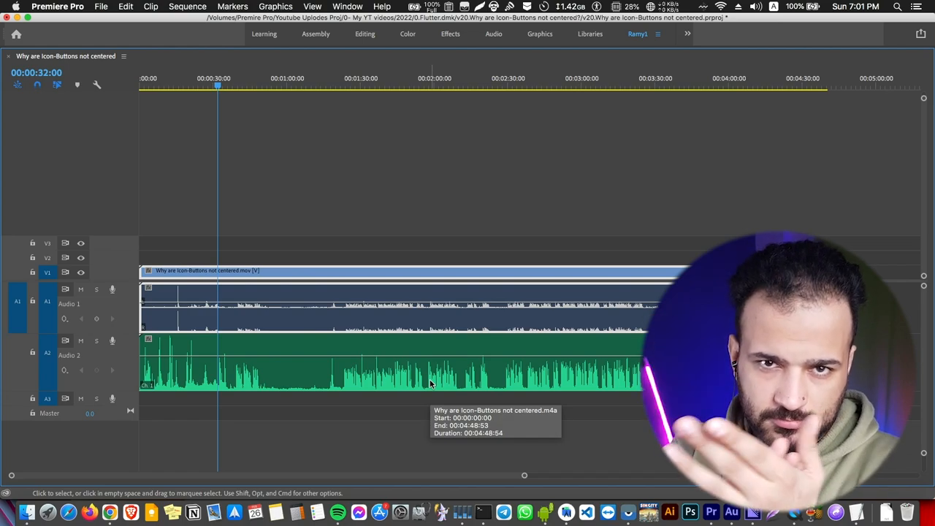
Shift the .m4a clip on A2 so its spike aligns with the .mov audio spike near 15 seconds, and mute Audio 1.
key(super+s)
drag(130, 392, 130, 383)
click(176, 76)
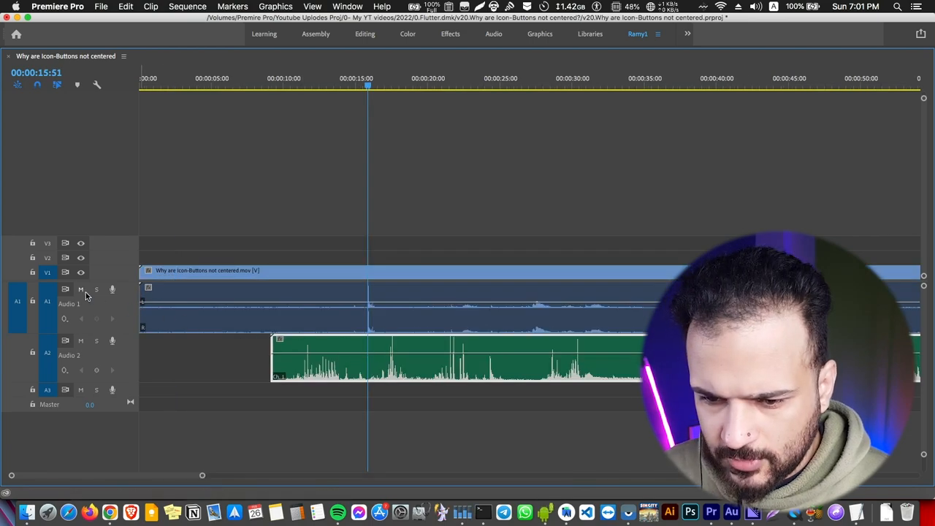
click(83, 292)
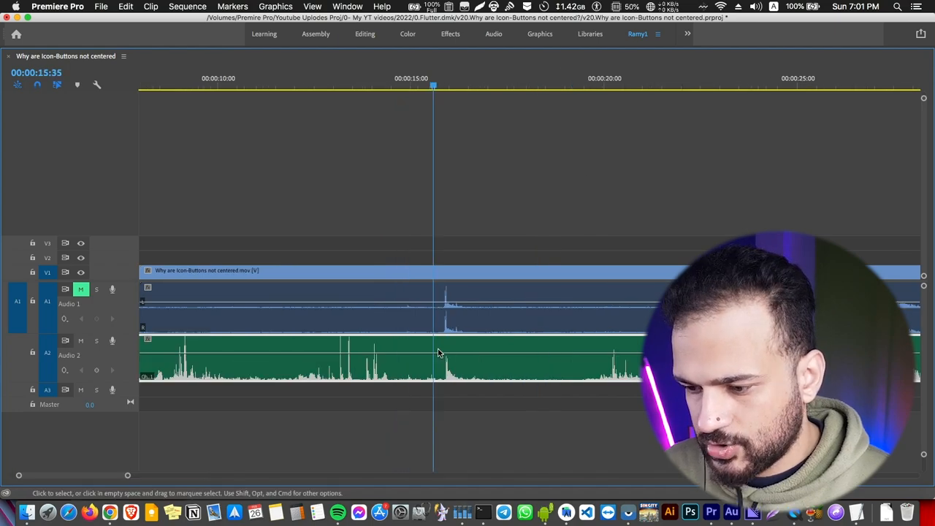
scroll(438, 353, down, 1)
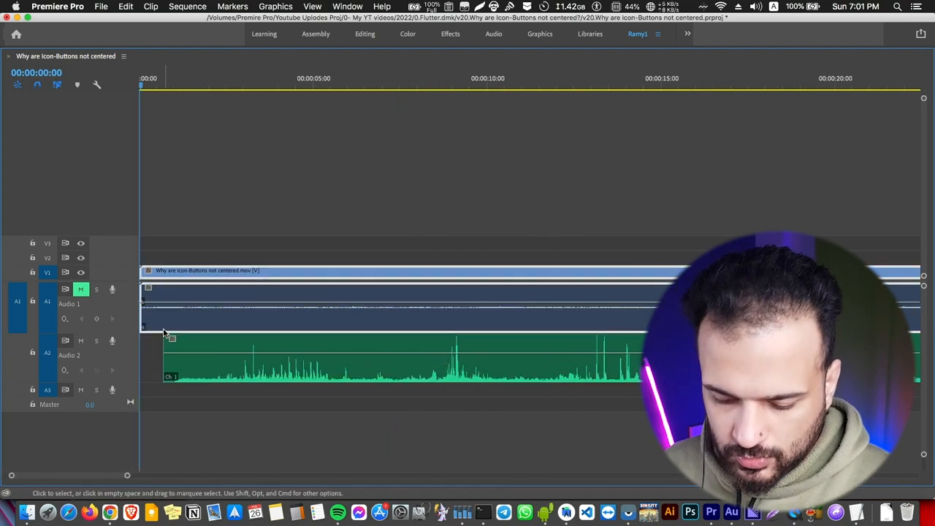
Split the .mov clip where the .m4a clip begins and delete the short leading piece.
key(c)
click(162, 331)
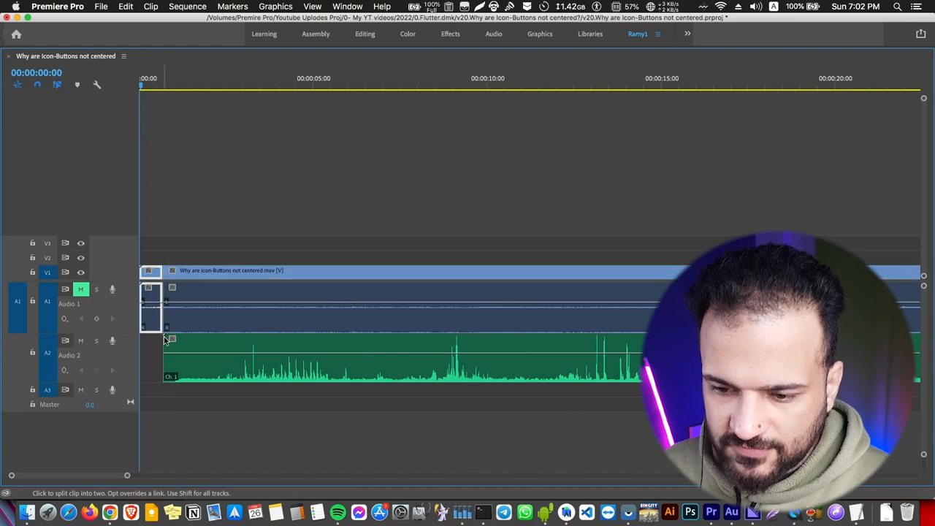
key(v)
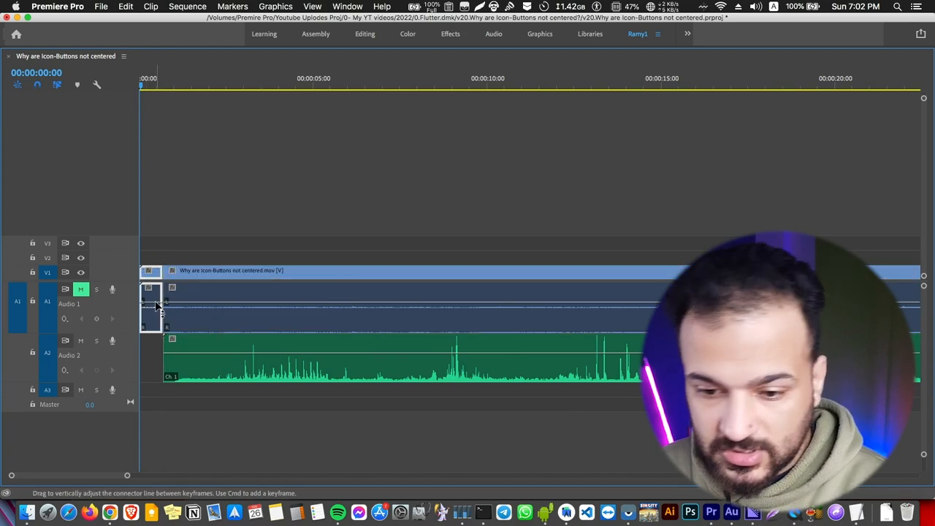
key(c)
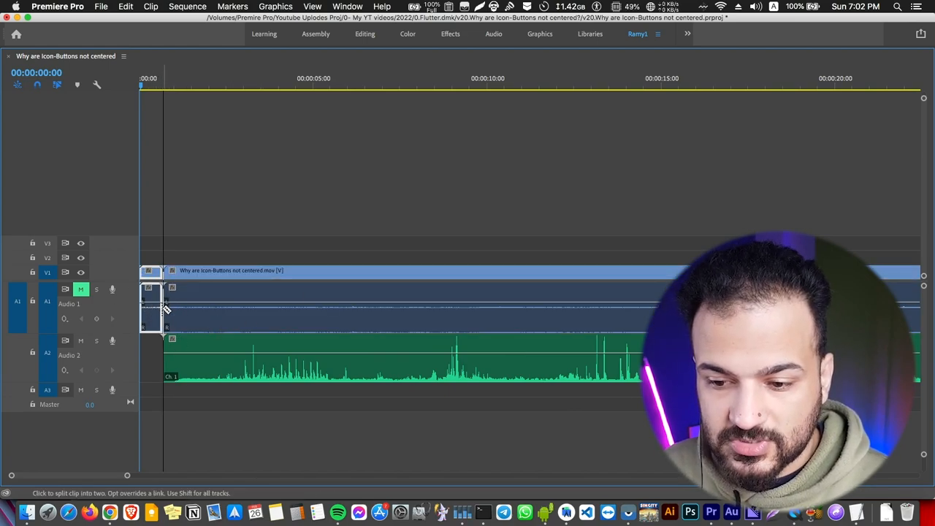
key(Delete)
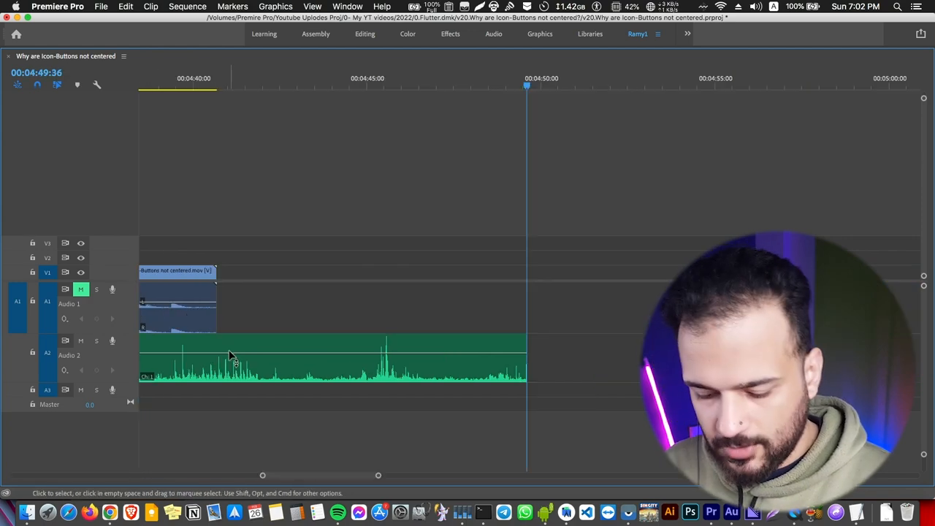
Cut the .m4a clip at the end of the .mov clip and delete the excess tail.
click(219, 356)
key(v)
click(261, 363)
key(Delete)
scroll(240, 209, down, 10)
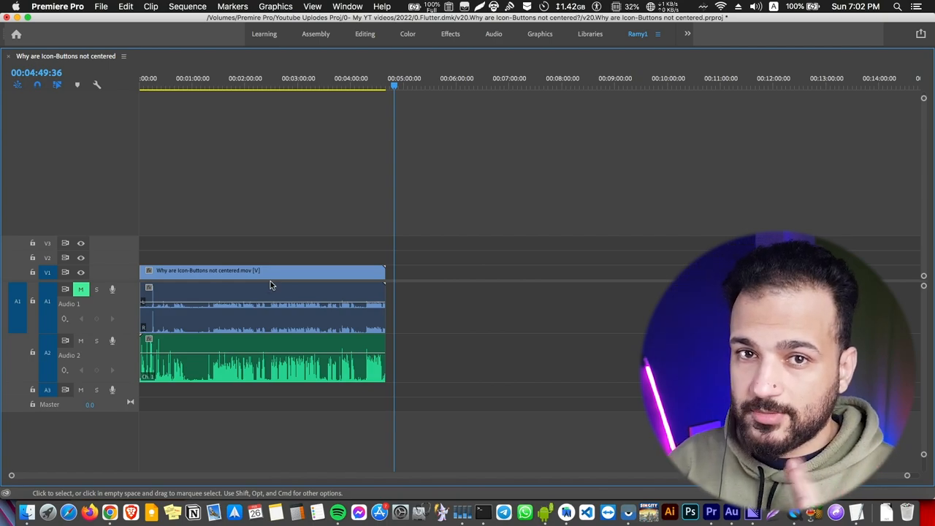
Delete the .mov clip's original audio from Audio 1 and link the remaining video with the .m4a clip.
click(303, 294)
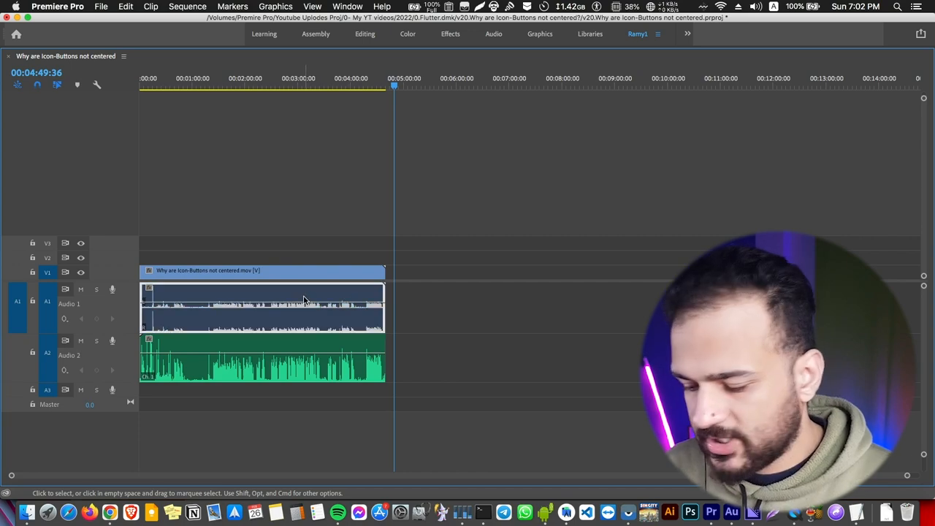
key(Delete)
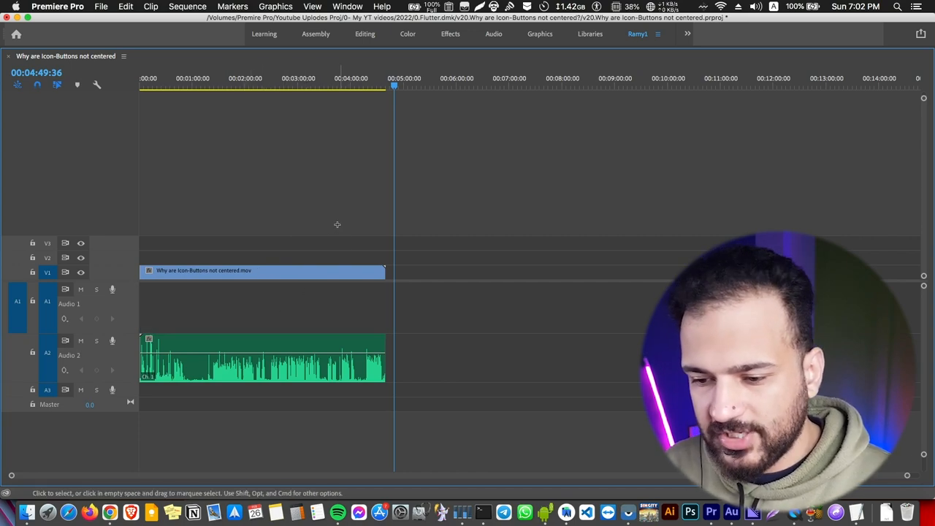
drag(341, 227, 251, 393)
right_click(252, 350)
scroll(307, 443, down, 3)
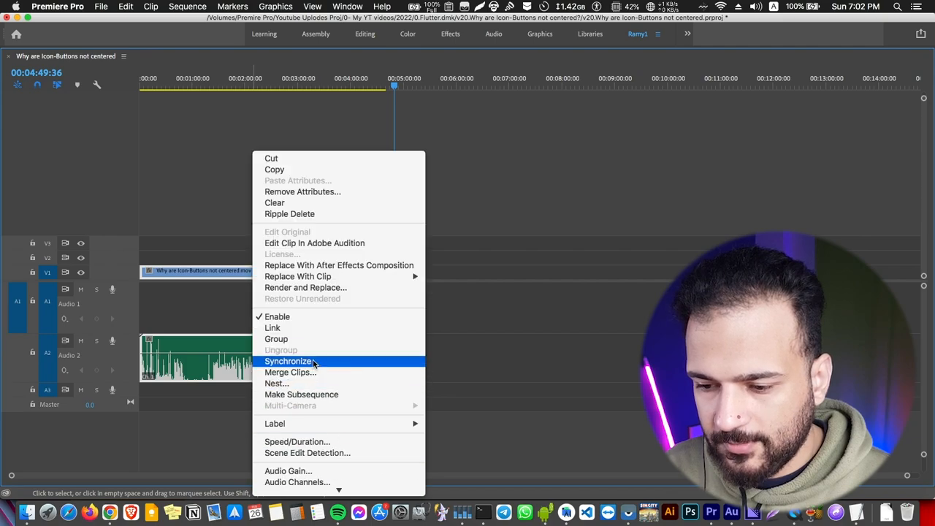
click(296, 331)
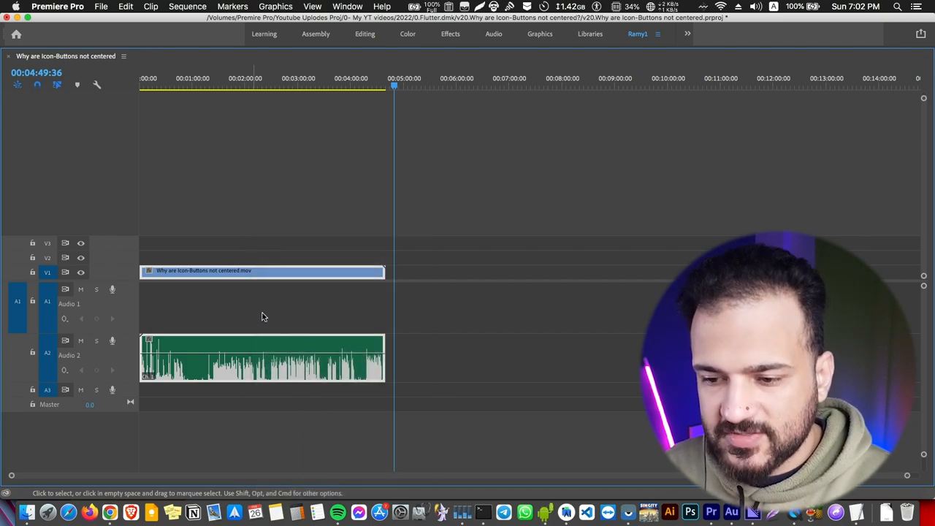
Move the linked .m4a clip from Audio 2 up to Audio 1, keeping it aligned with the video, and deselect the clips.
click(264, 317)
drag(276, 343, 280, 310)
scroll(280, 309, up, 10)
drag(204, 476, 496, 475)
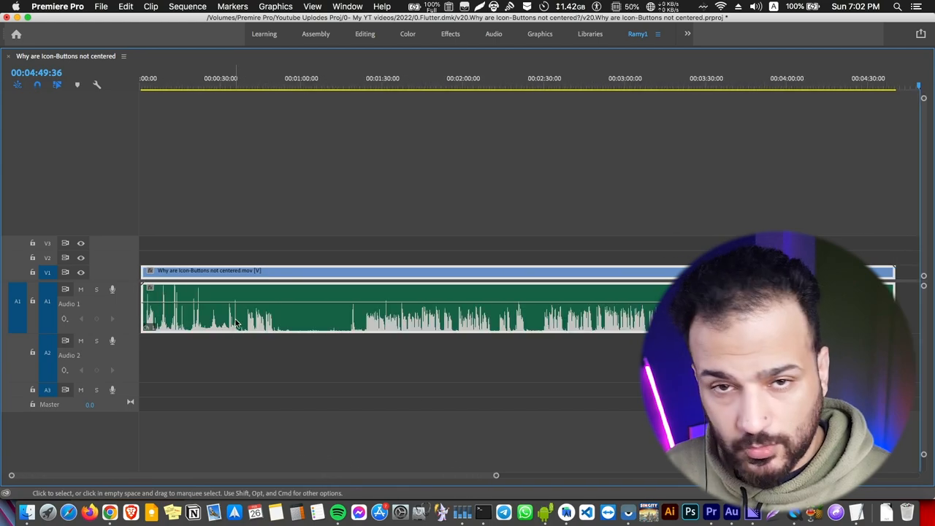
key(minus)
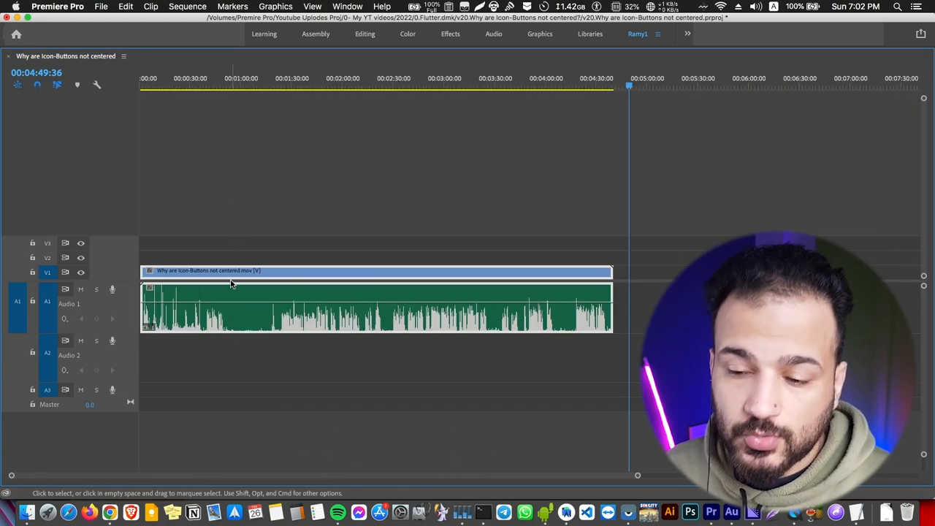
click(290, 222)
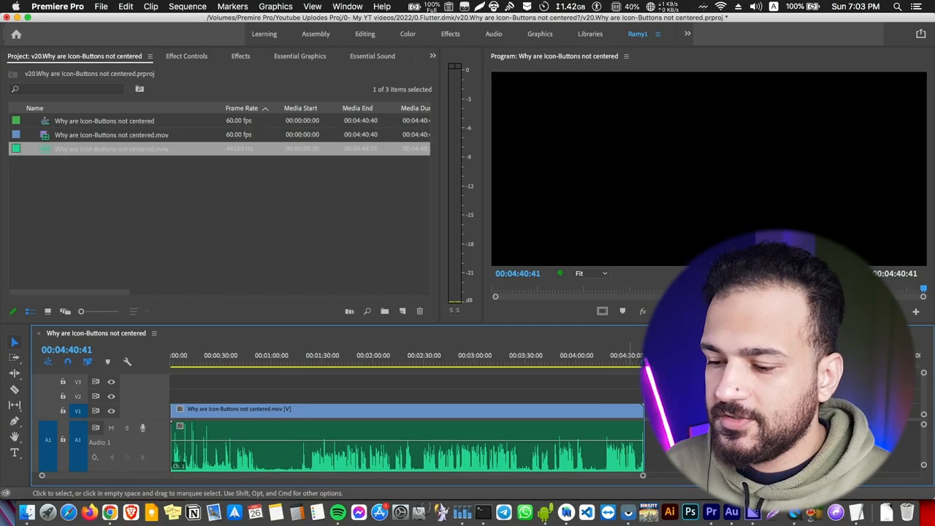
Send the linked audio clip on Audio 1 to Adobe Audition for editing.
key(minus)
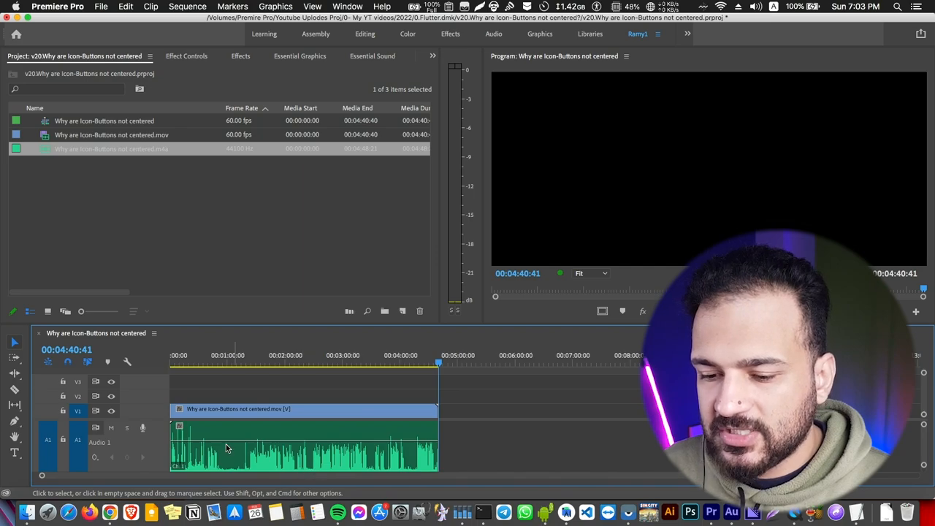
scroll(148, 421, down, 1)
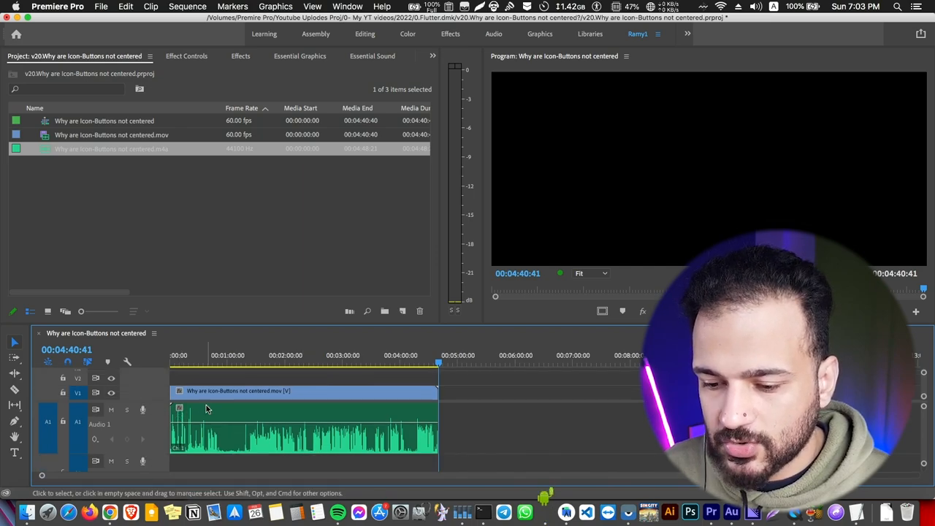
click(209, 414)
right_click(209, 413)
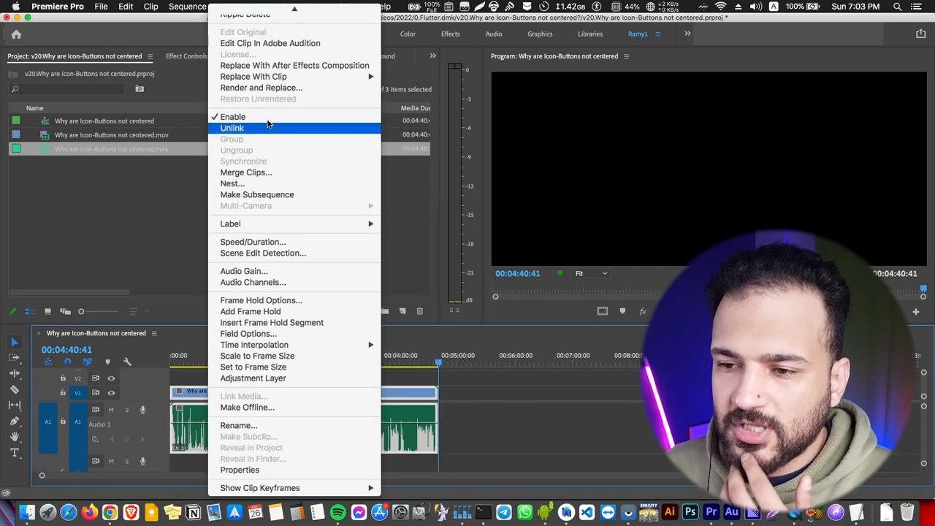
scroll(265, 87, up, 1)
click(263, 55)
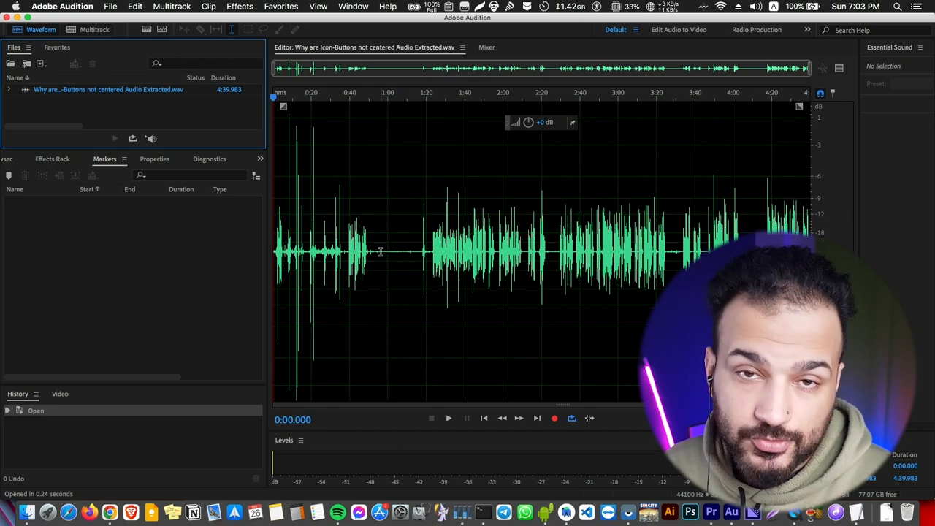
Select the quiet stretch of the waveform from about 0:53.9 to 1:11.3 and play part of it.
drag(376, 251, 410, 249)
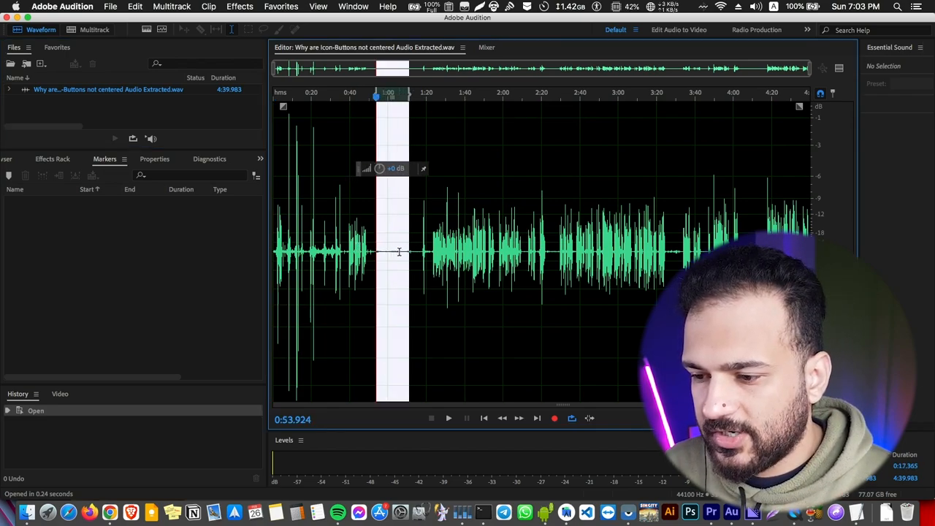
scroll(399, 251, up, 5)
key(space)
scroll(397, 253, down, 2)
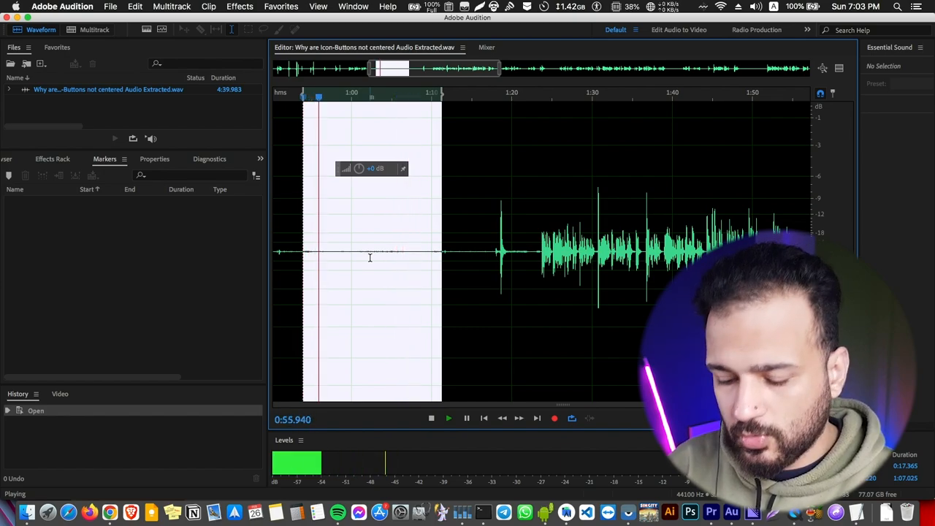
key(space)
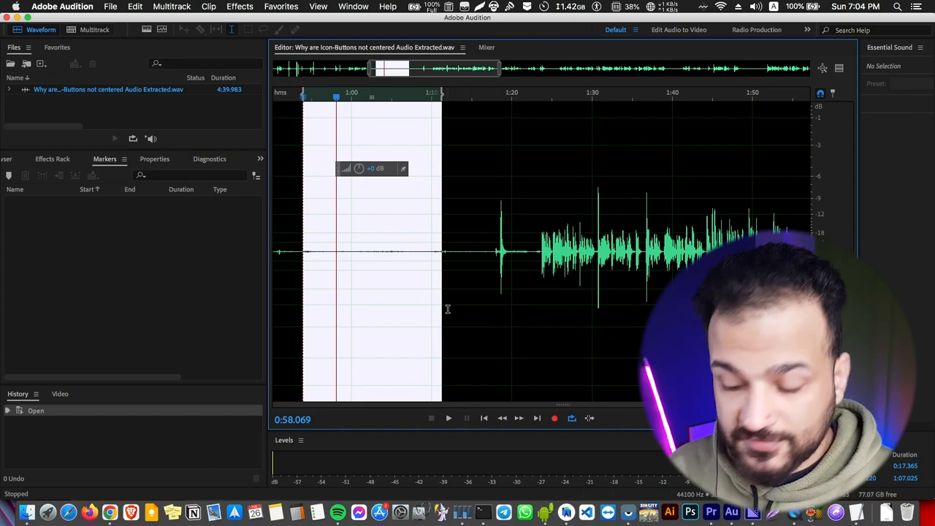
Capture a noise print from the selected quiet stretch and open the Noise Reduction effect with its advanced settings shown.
key(shift+p)
key(Return)
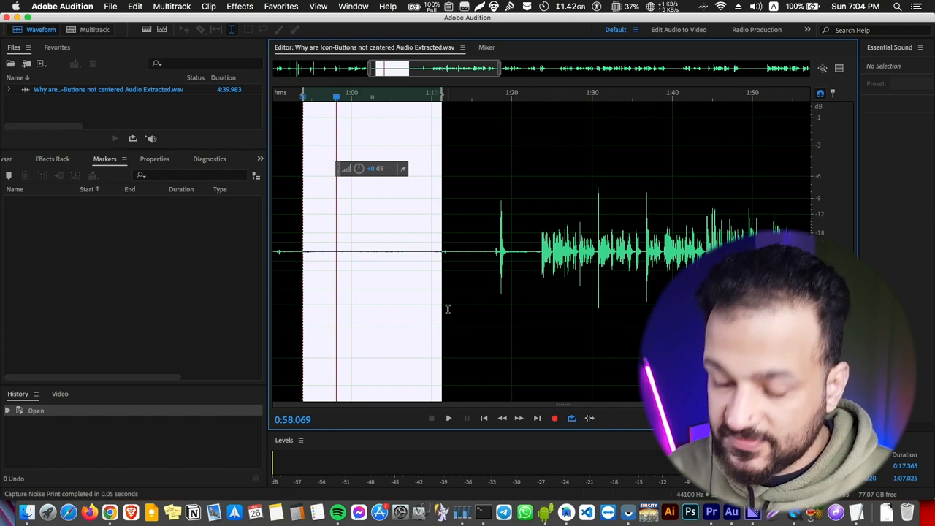
key(super+shift+p)
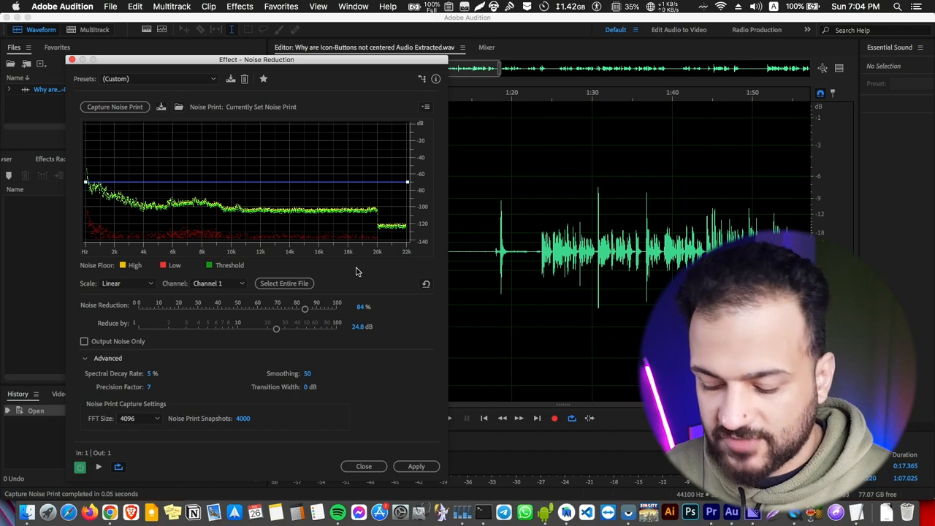
drag(157, 60, 202, 36)
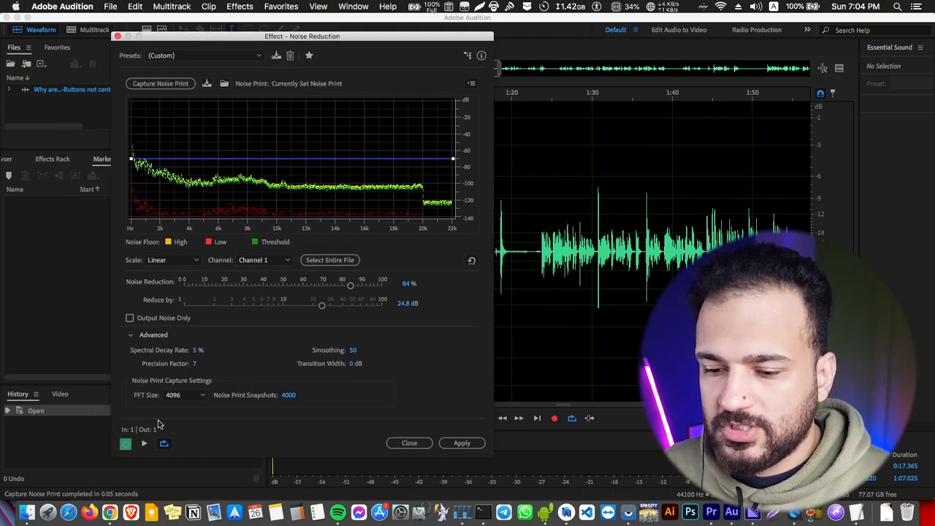
click(131, 334)
click(130, 335)
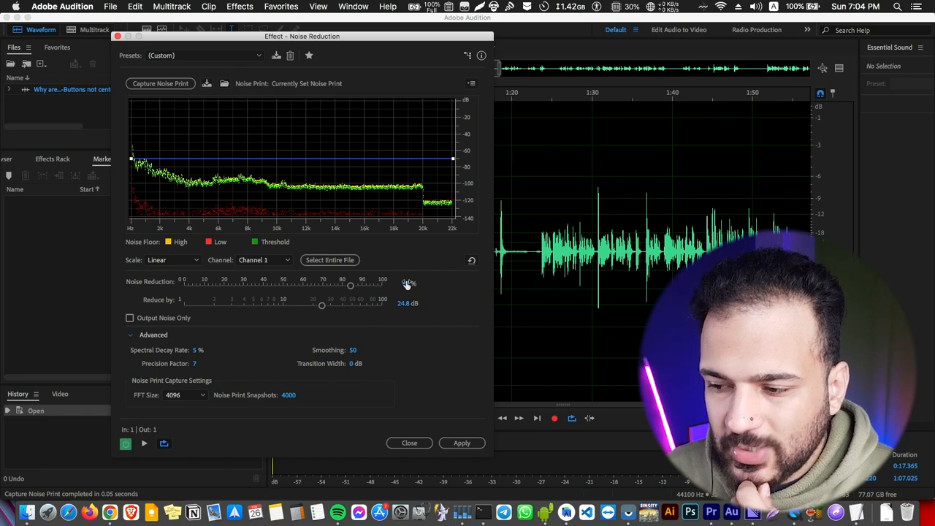
Preview the effect during playback and set Noise Reduction to 85% and Reduce by to 24.5 dB.
drag(306, 36, 740, 38)
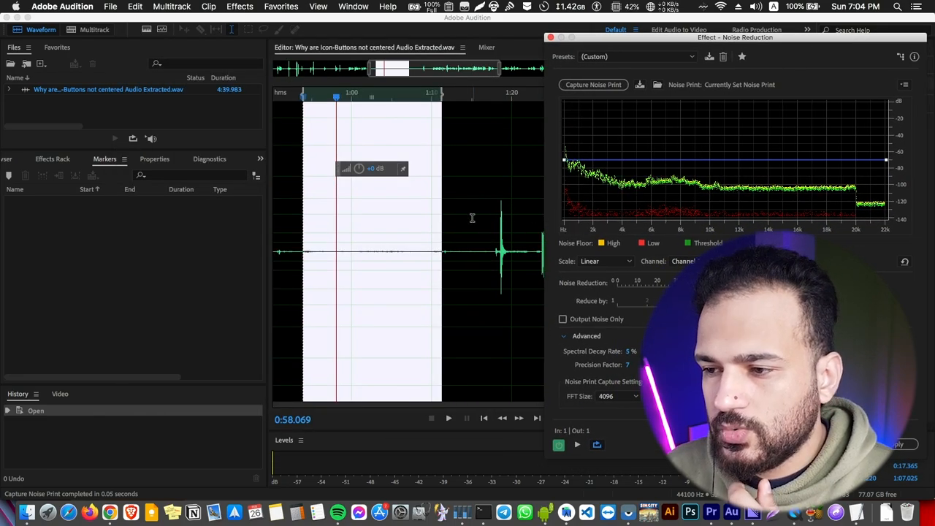
key(space)
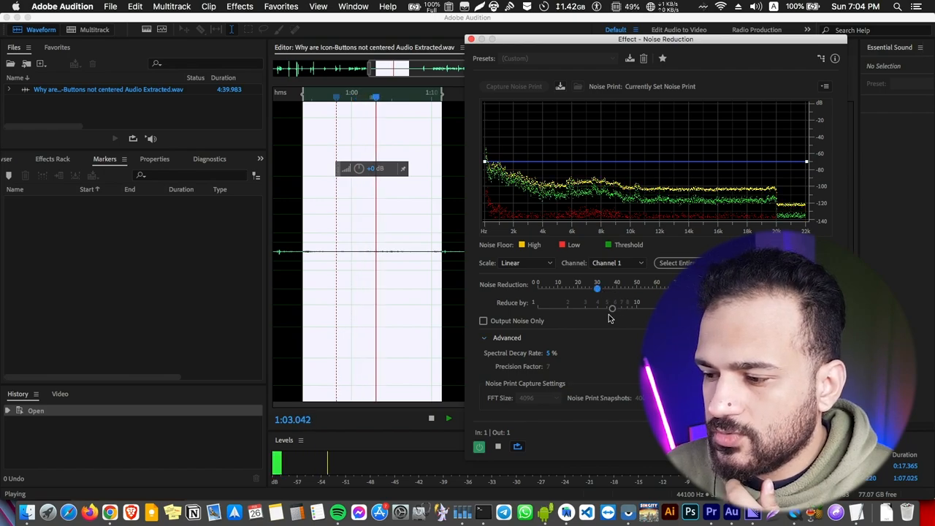
drag(613, 310, 653, 308)
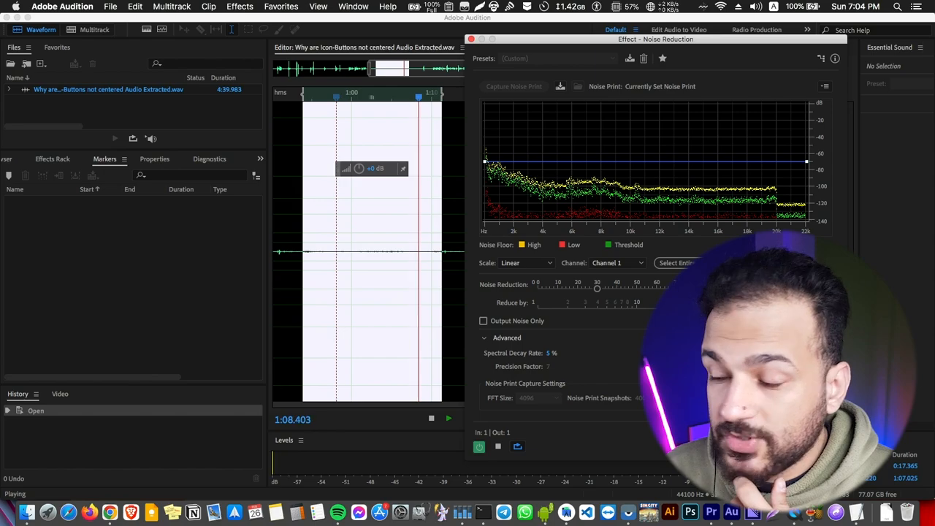
drag(596, 289, 714, 292)
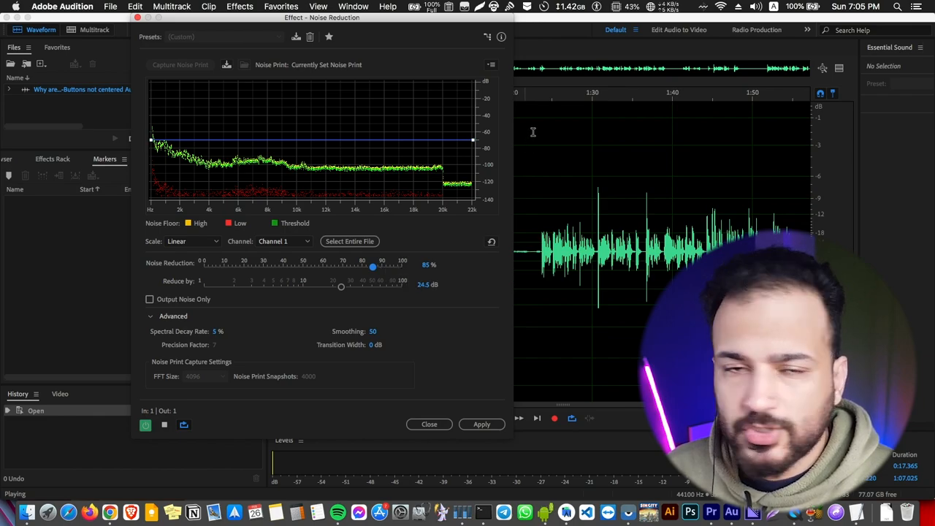
click(548, 98)
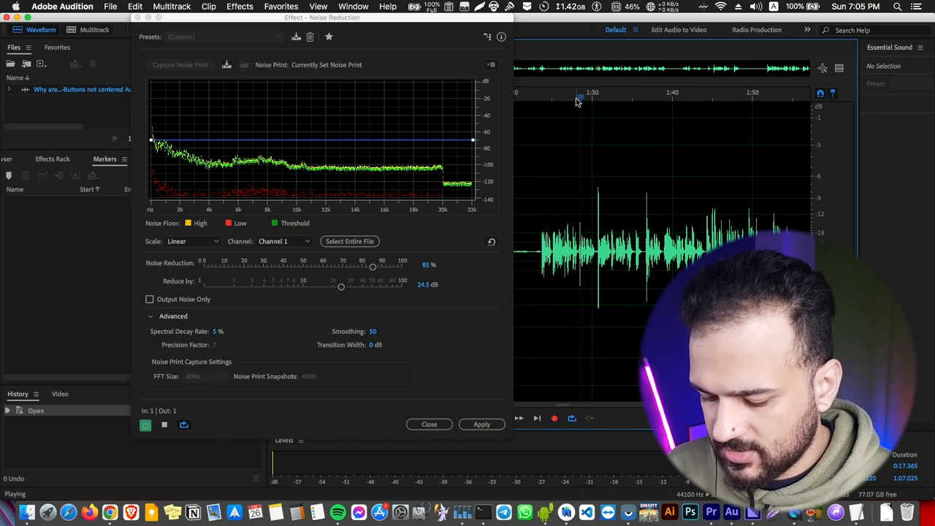
key(space)
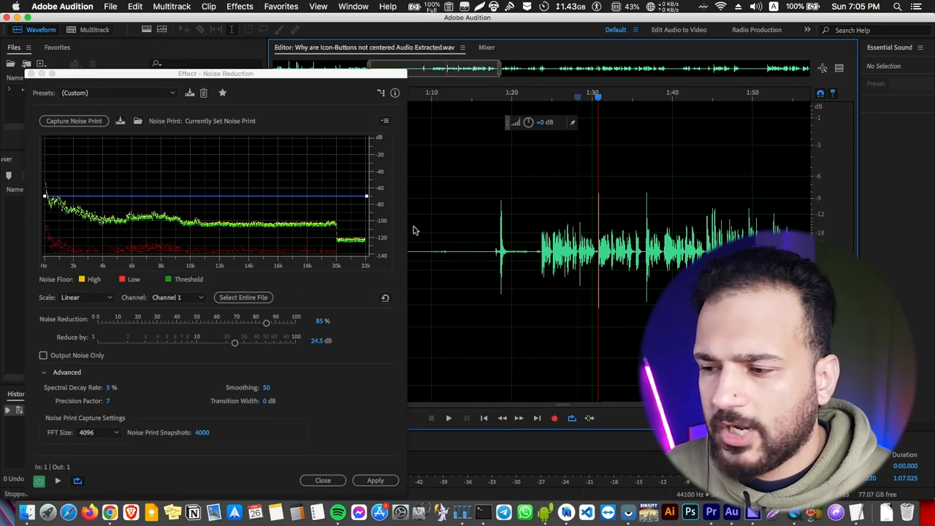
Apply the Noise Reduction effect to the entire audio file and clear the selection.
click(592, 229)
key(super+a)
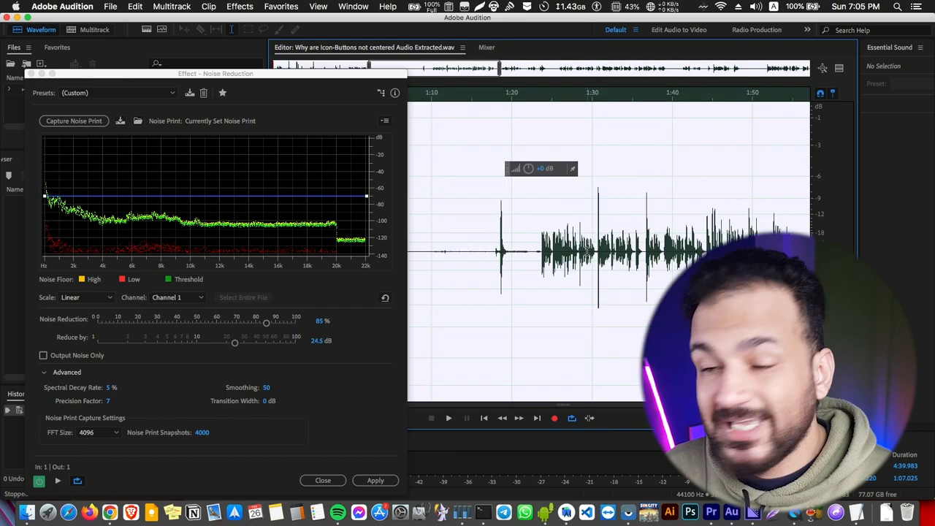
click(374, 479)
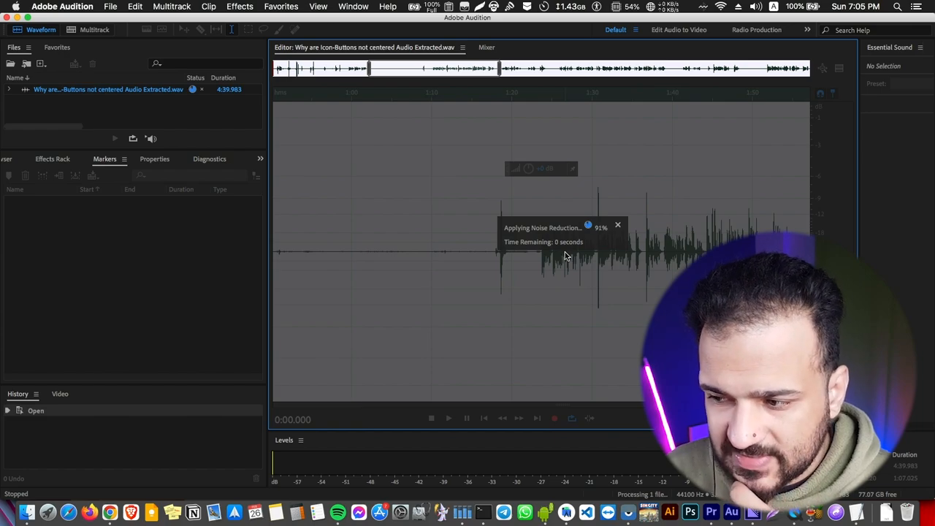
click(357, 189)
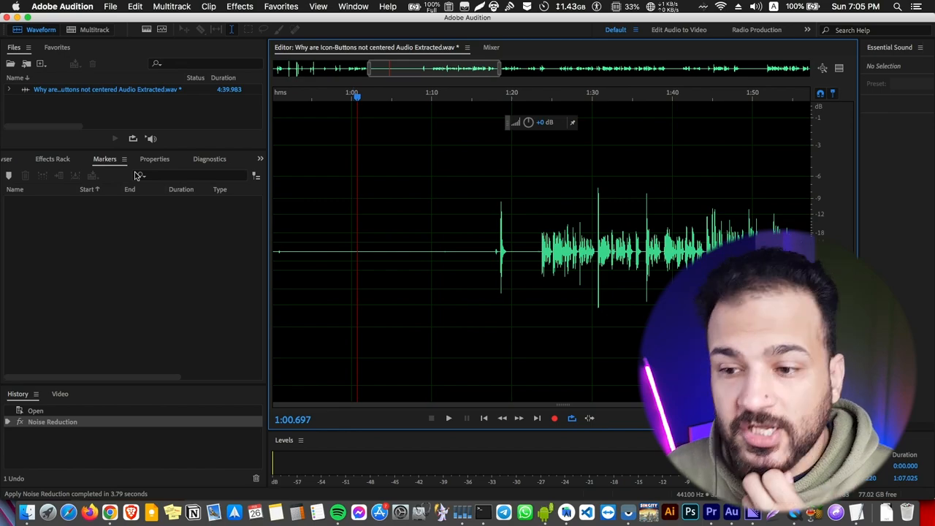
Open the Delete Silence diagnostics and find the silence and audio levels for the entire file.
click(204, 159)
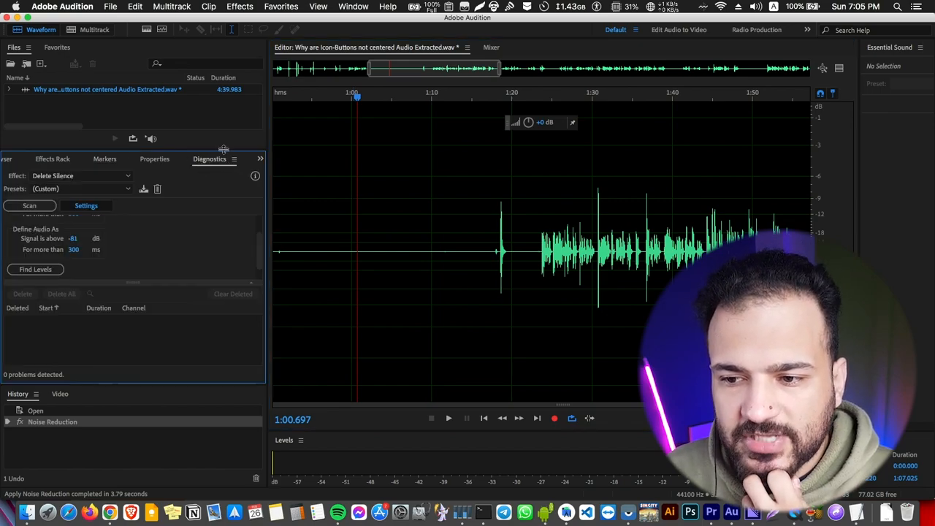
click(353, 7)
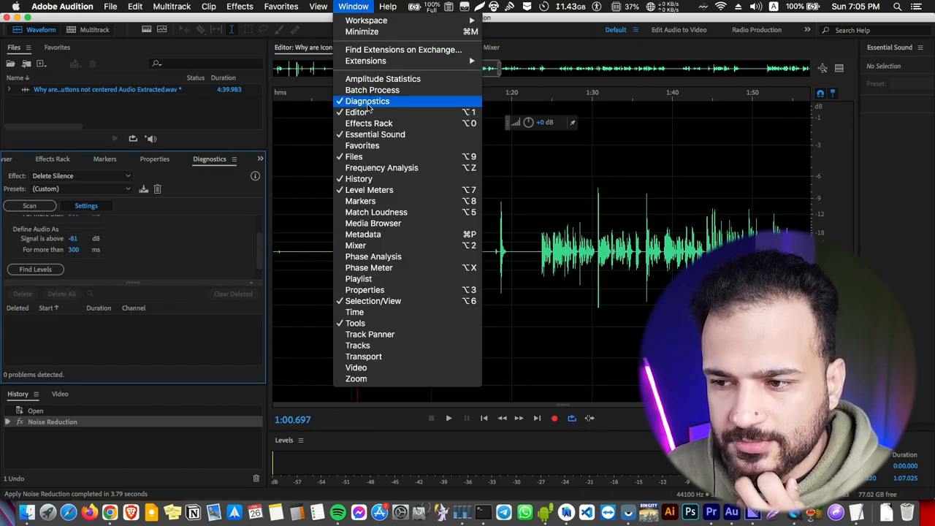
click(136, 284)
drag(132, 283, 132, 341)
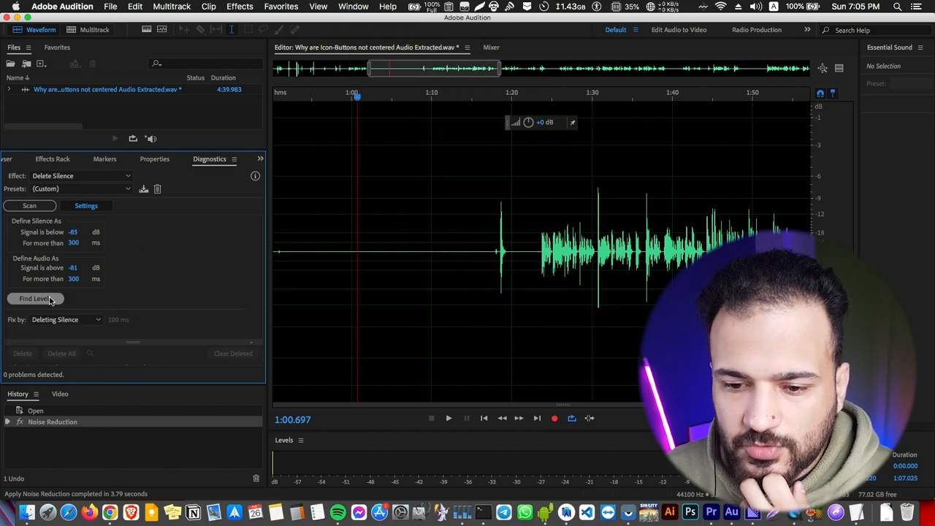
click(330, 207)
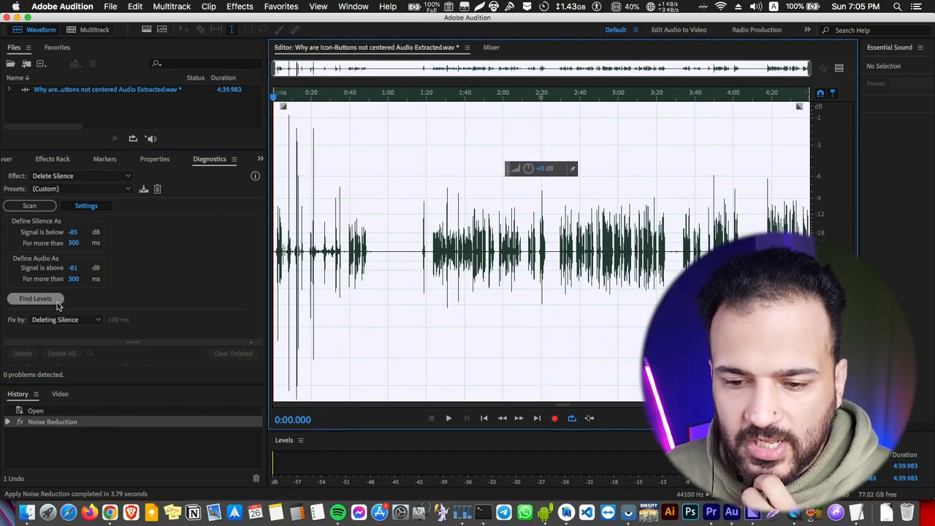
click(35, 298)
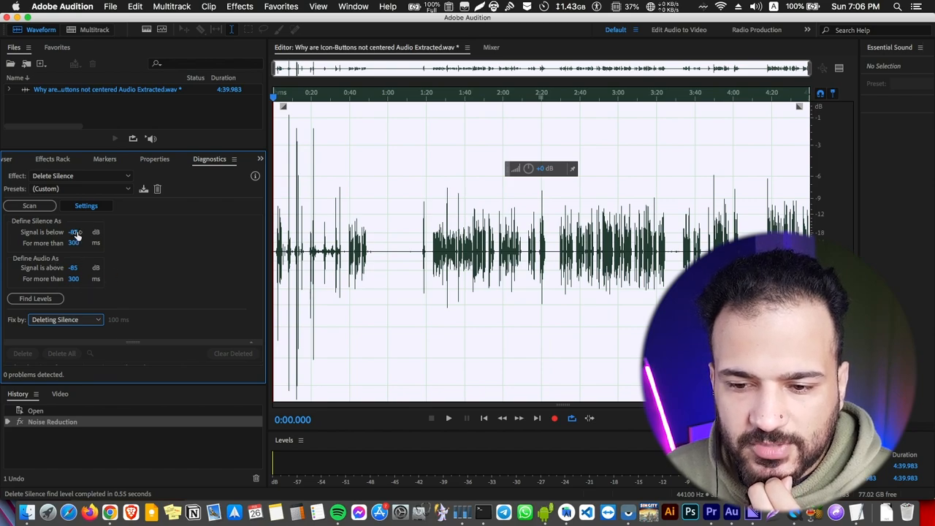
Set the minimum duration to 200 ms for both the silence and the audio definitions, and deselect the waveform.
click(75, 243)
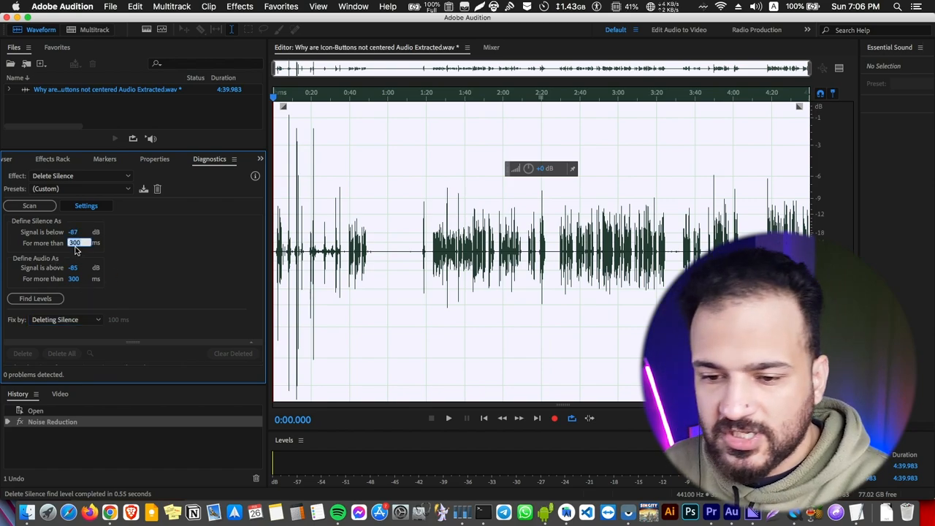
click(74, 280)
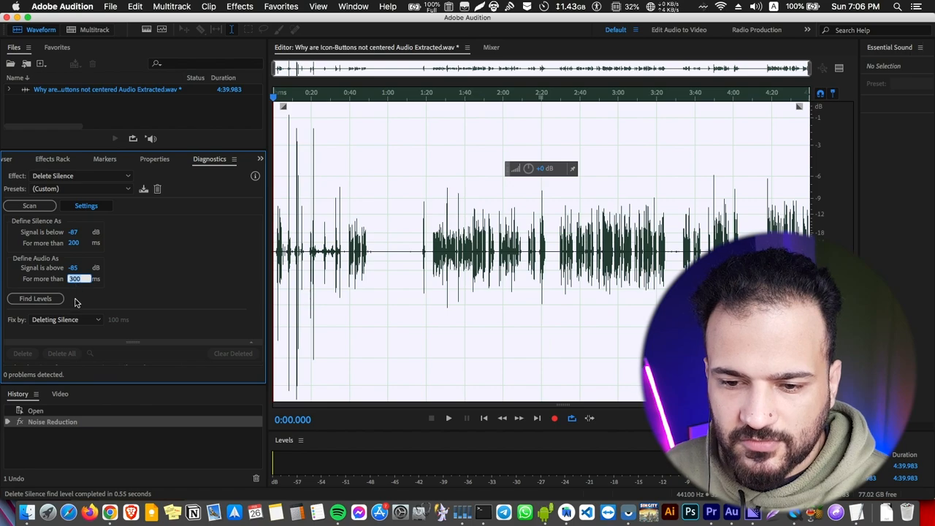
text(200)
click(407, 183)
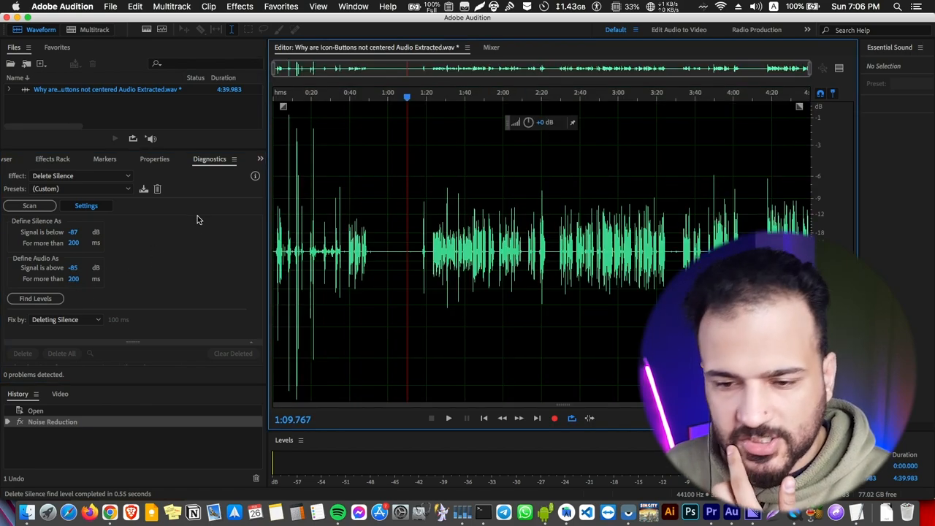
Scan the file for silence with the Delete Silence effect and enlarge the list of detected sections.
click(46, 210)
click(73, 176)
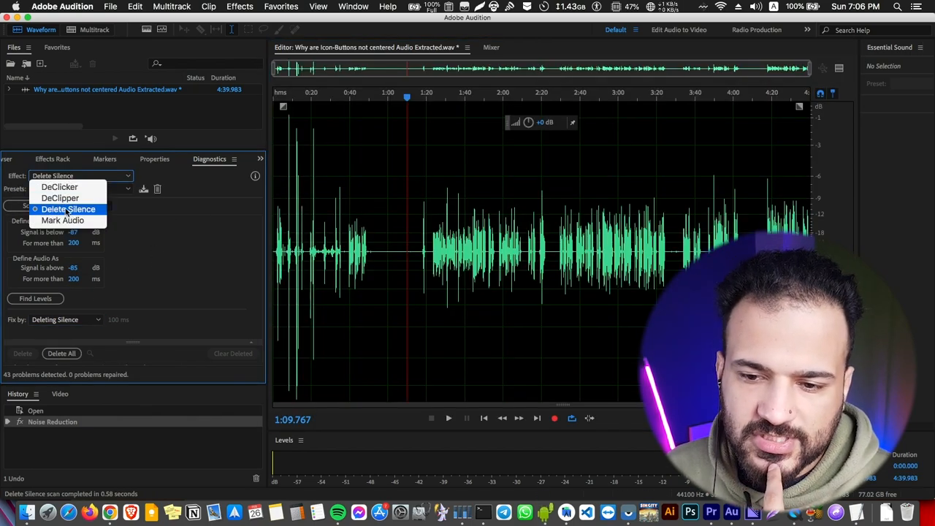
click(84, 210)
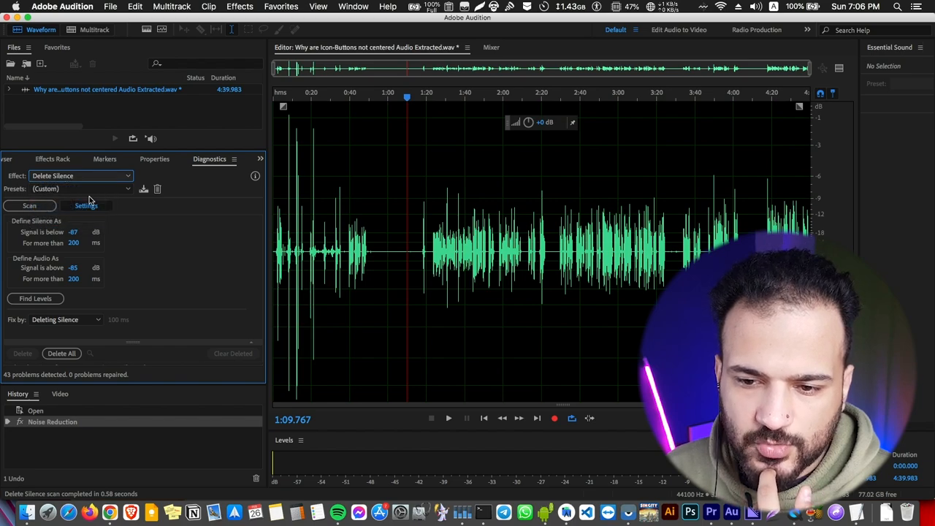
drag(122, 340, 122, 257)
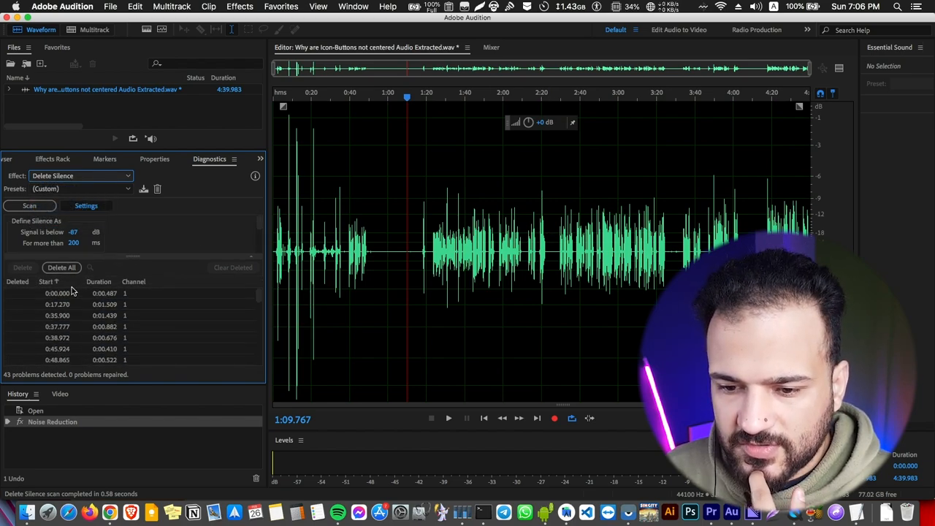
Examine the first detected silences, between 0:00.000 and 0:38.972, against the waveform.
click(67, 295)
click(95, 303)
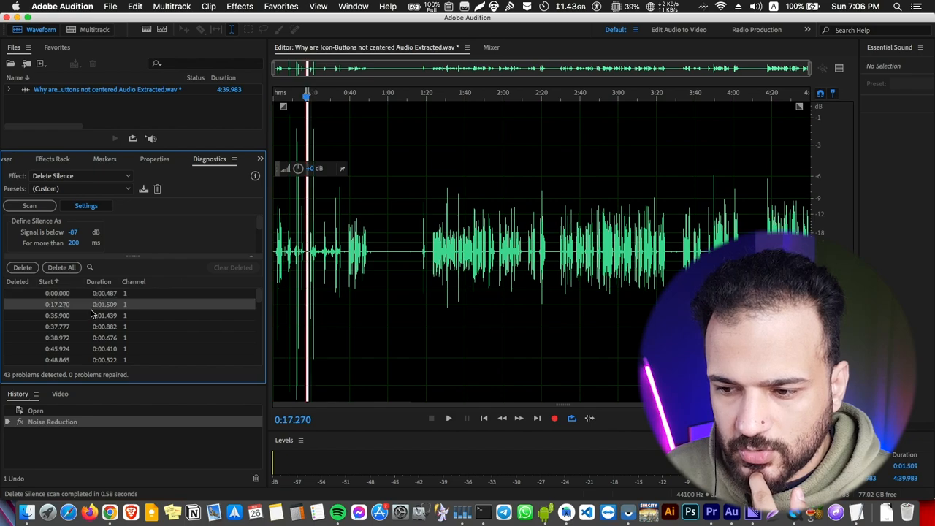
click(92, 316)
click(144, 327)
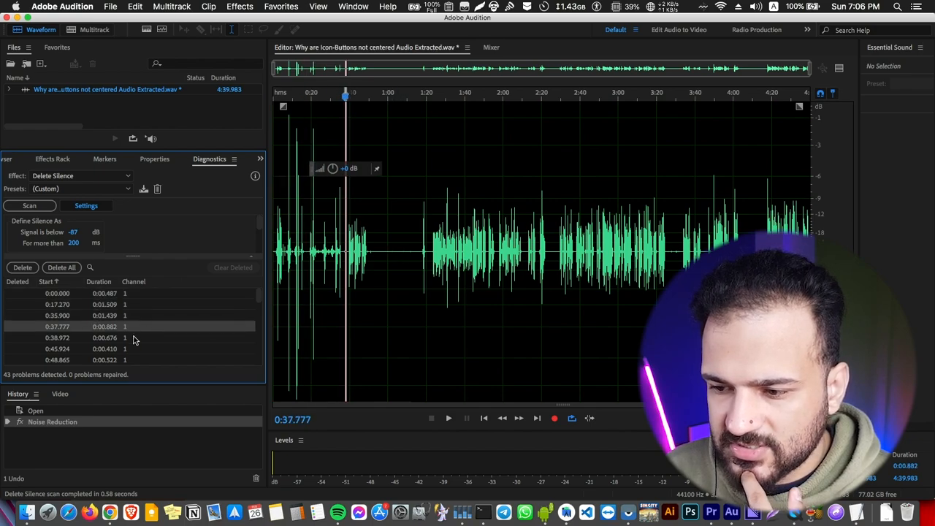
click(137, 338)
scroll(314, 266, up, 4)
scroll(315, 265, up, 3)
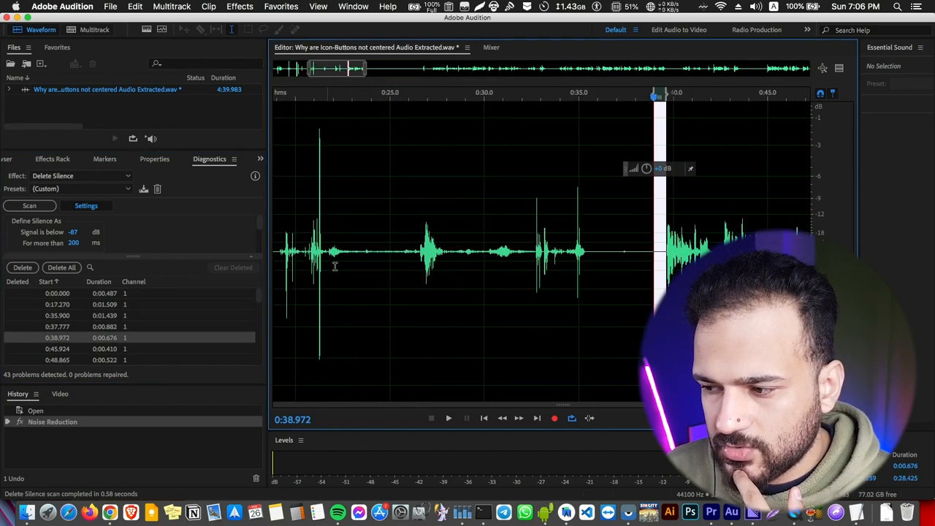
click(136, 328)
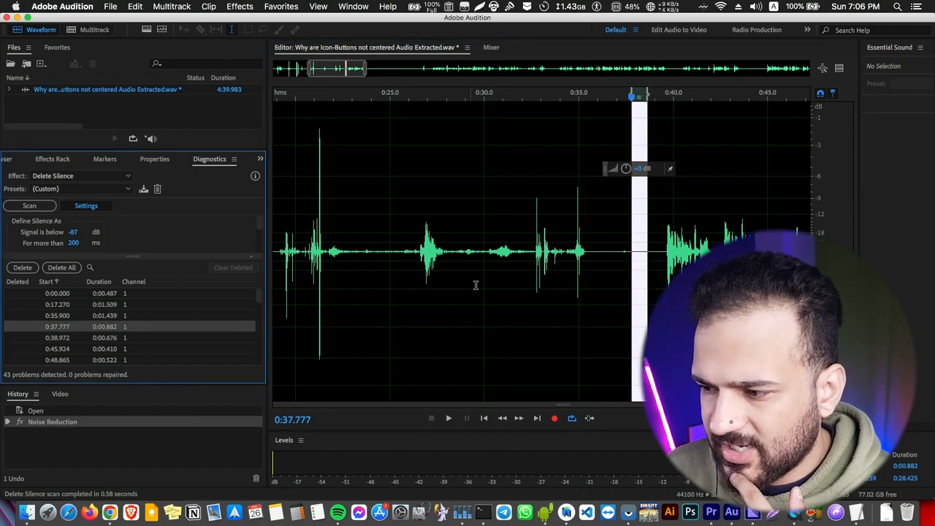
click(119, 336)
key(Up)
key(Up)
key(Up)
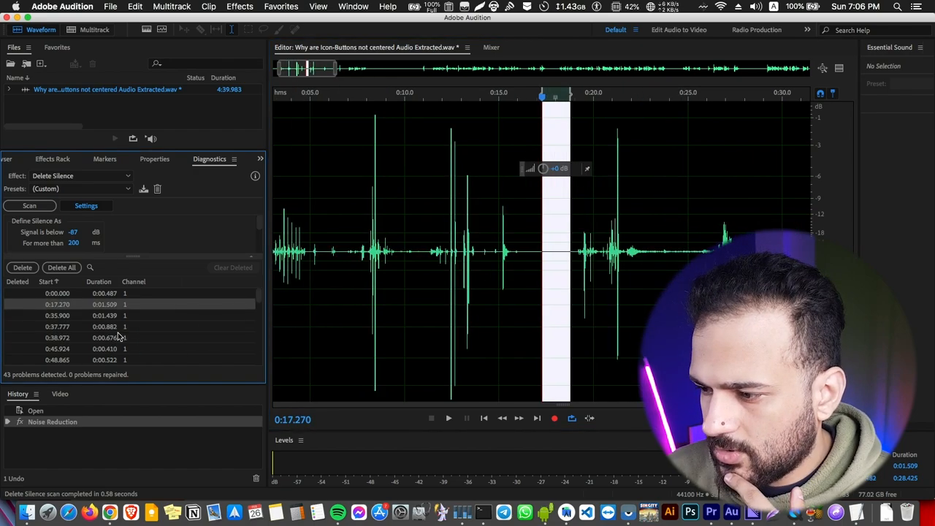
key(Up)
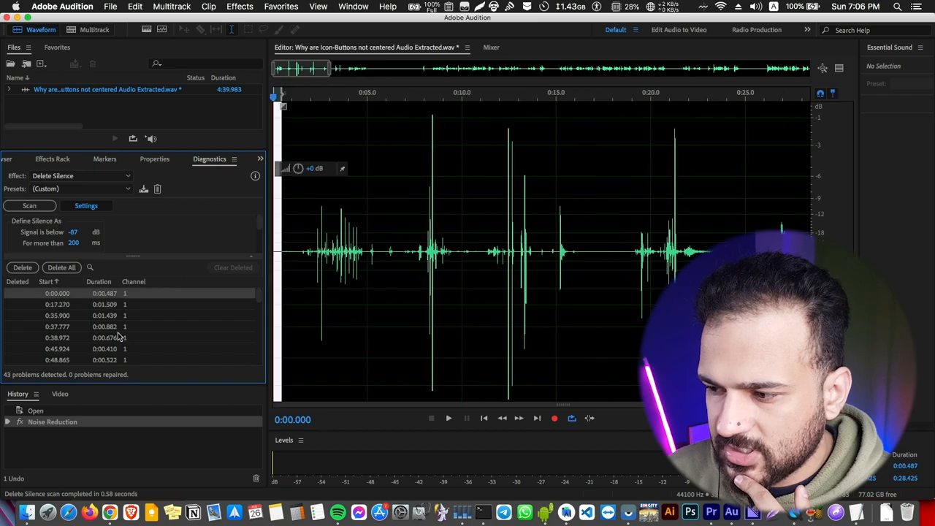
Step through the following detected silences up to the one starting at 2:09.530, checking each against the waveform.
key(Down)
key(Down)
key(Down)
key(Down)
key(Down)
key(Down)
key(Down)
key(Down)
key(Down)
key(Down)
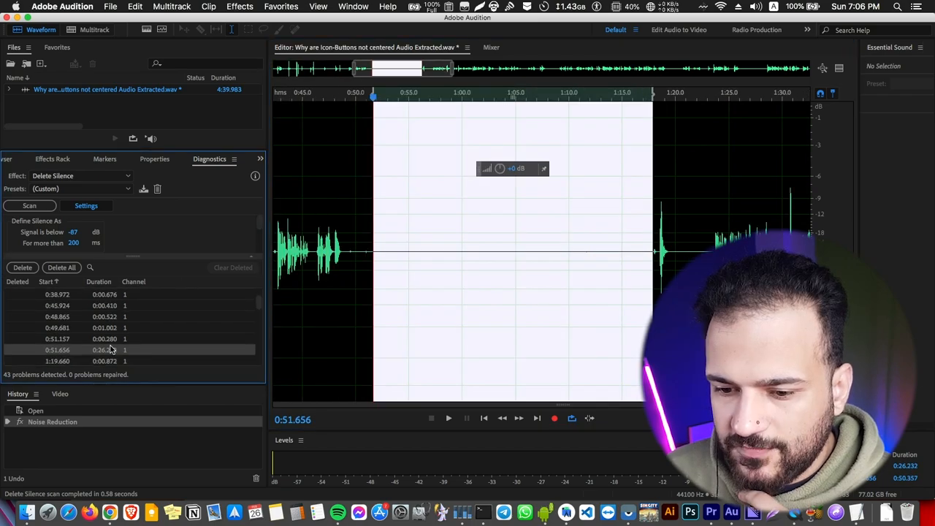
key(Down)
key(Down)
key(Down)
key(Down)
key(Down)
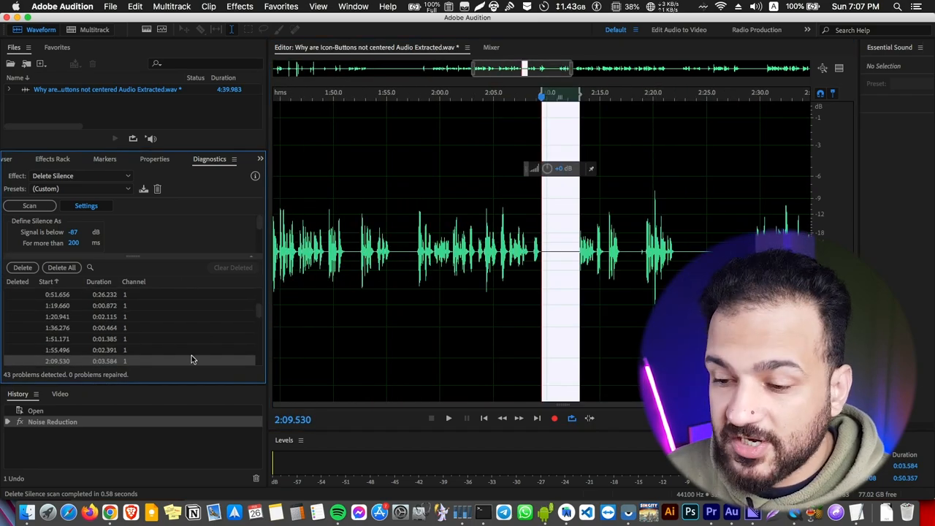
Examine the end of the silence starting at 2:09.530 in the waveform, recheck the silence settings and enlarge the results list.
scroll(588, 251, up, 5)
scroll(350, 247, up, 8)
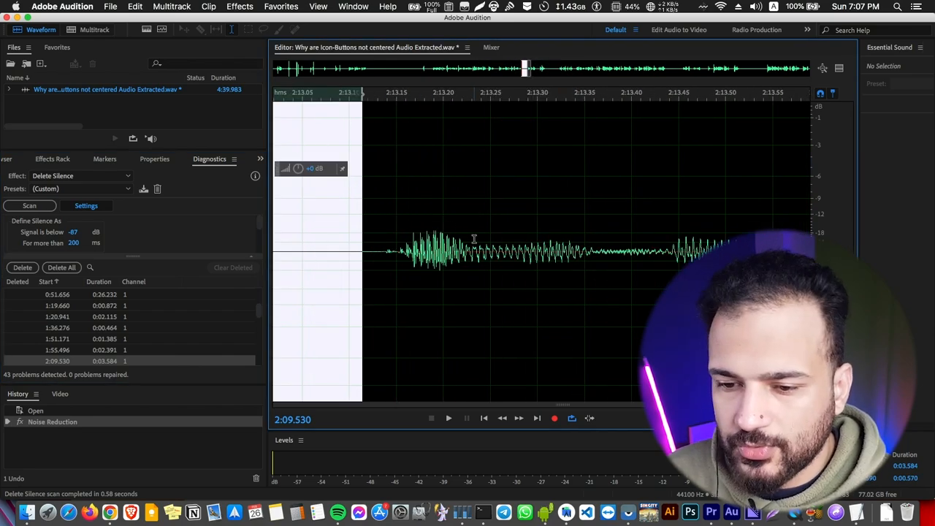
drag(76, 257, 70, 309)
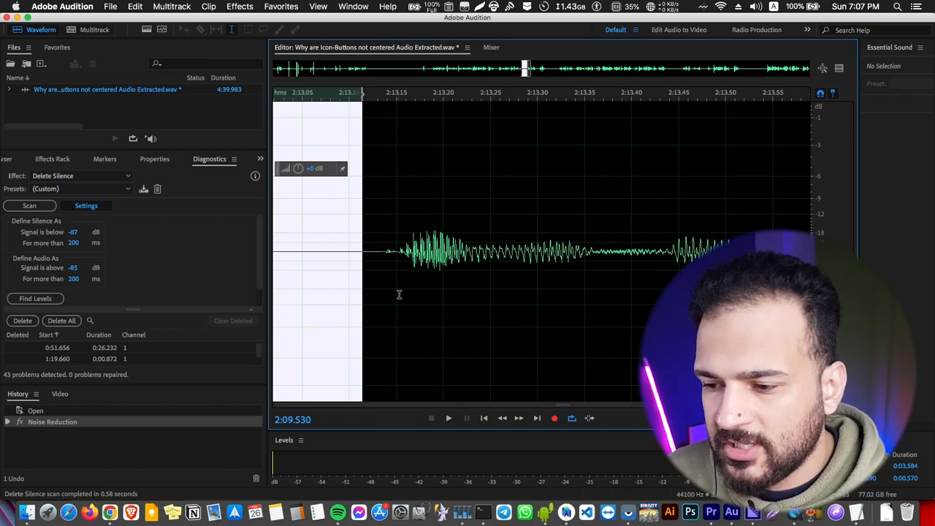
drag(140, 309, 138, 207)
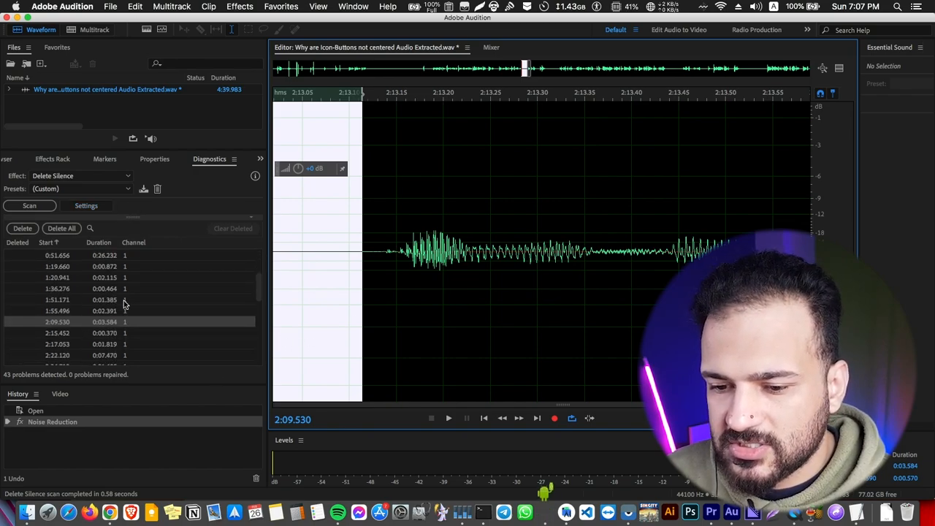
Create markers for all the silences detected in the scan results.
click(119, 332)
scroll(120, 330, down, 8)
click(117, 333)
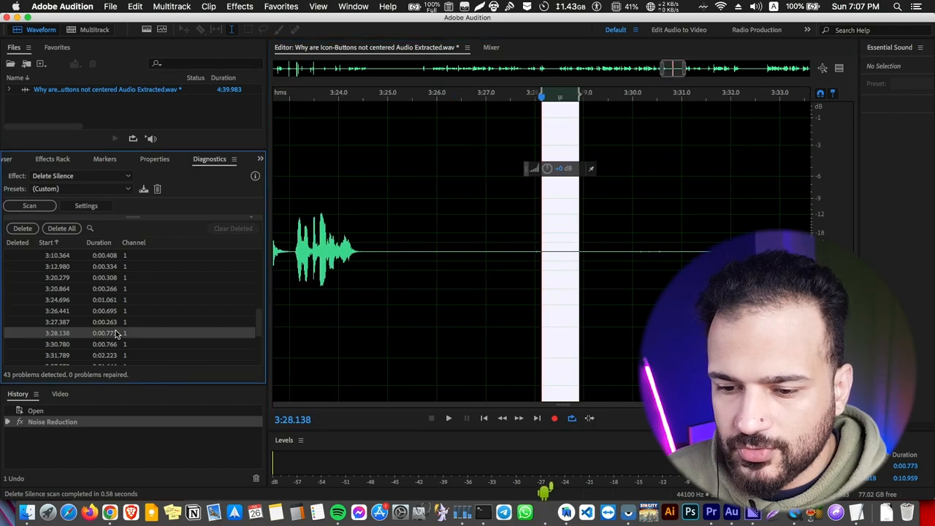
right_click(223, 274)
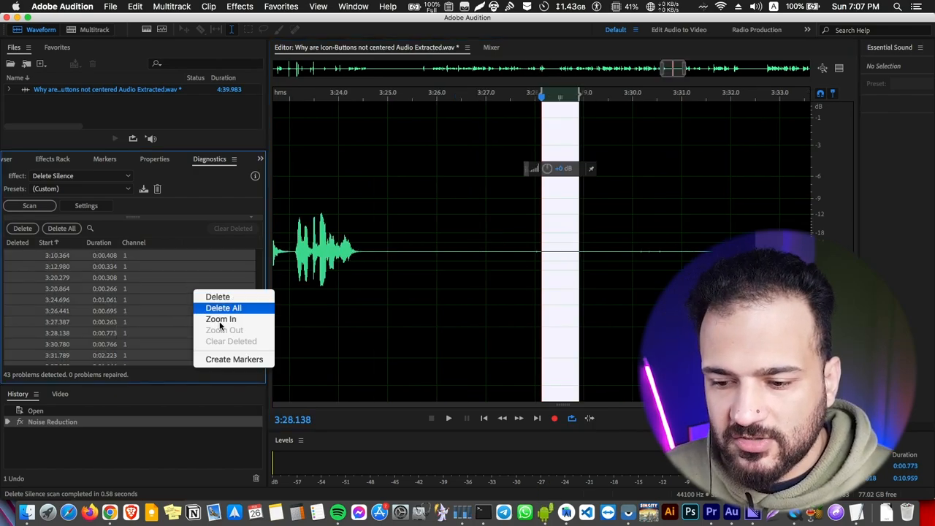
click(225, 355)
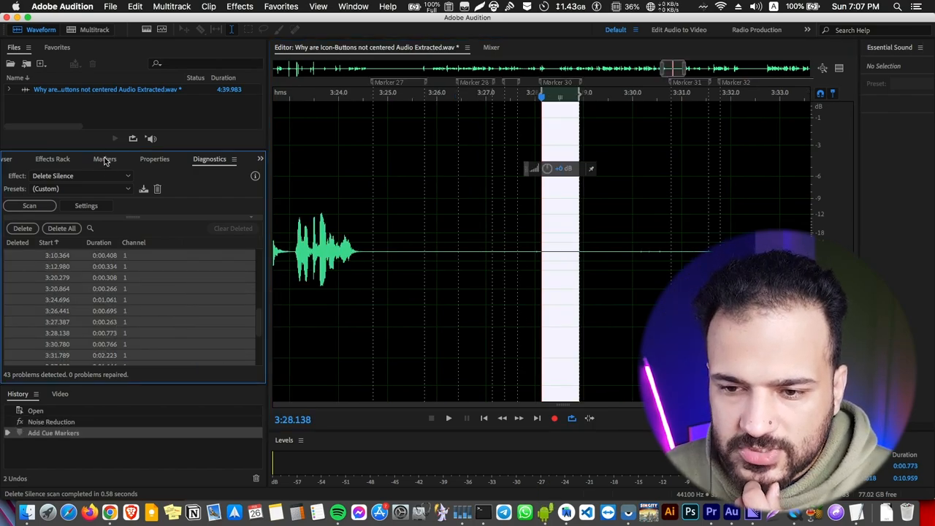
Change the type of all the markers in the audio file to Subclip.
click(105, 160)
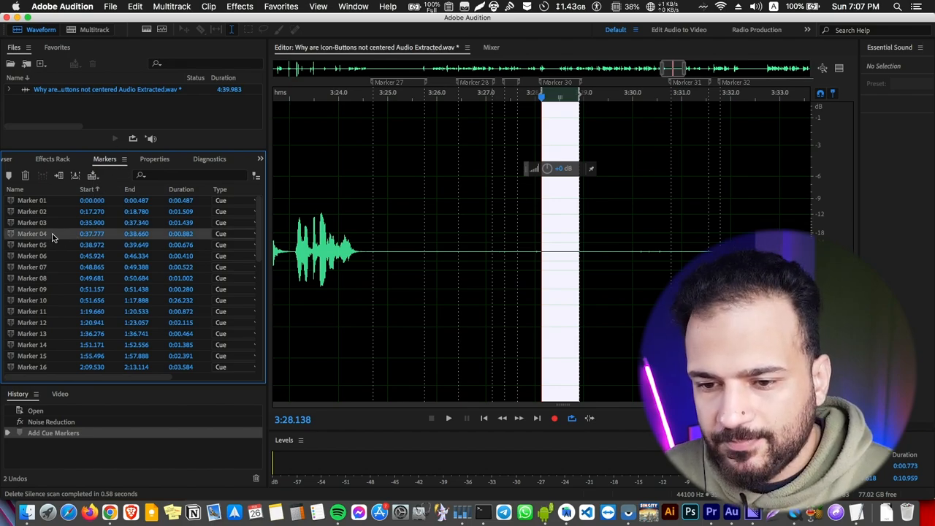
click(93, 205)
click(92, 202)
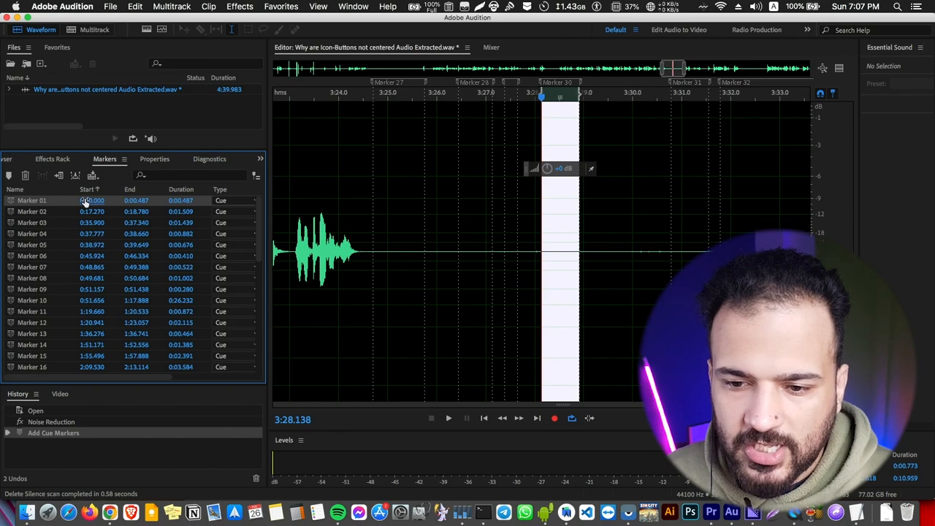
key(super+a)
right_click(61, 213)
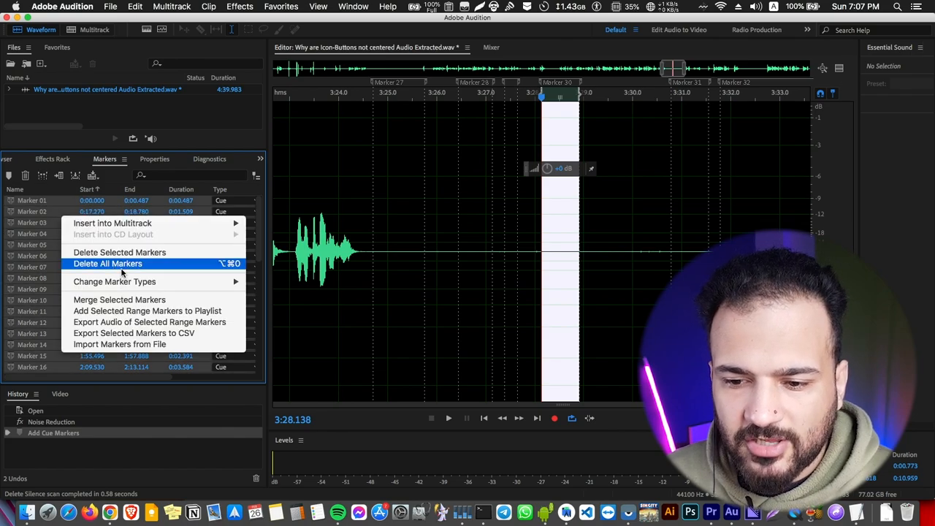
mouse_move(139, 282)
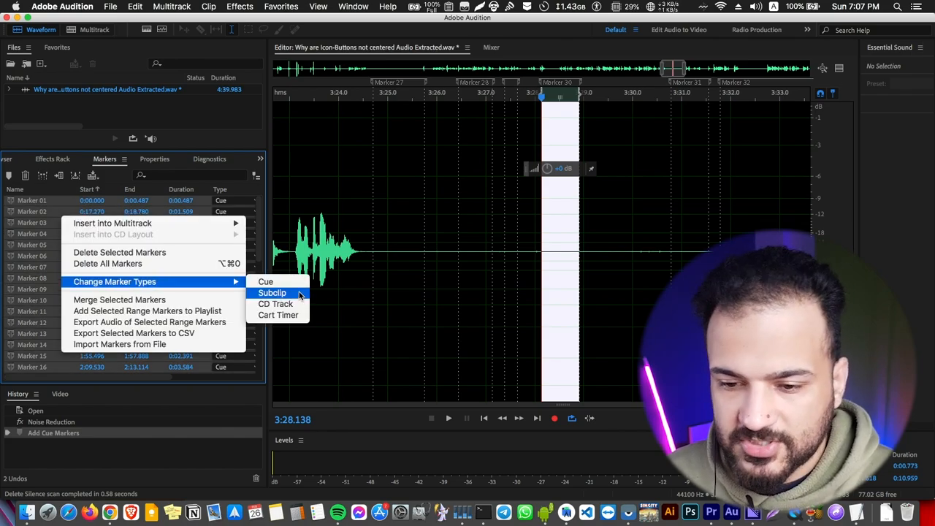
click(300, 294)
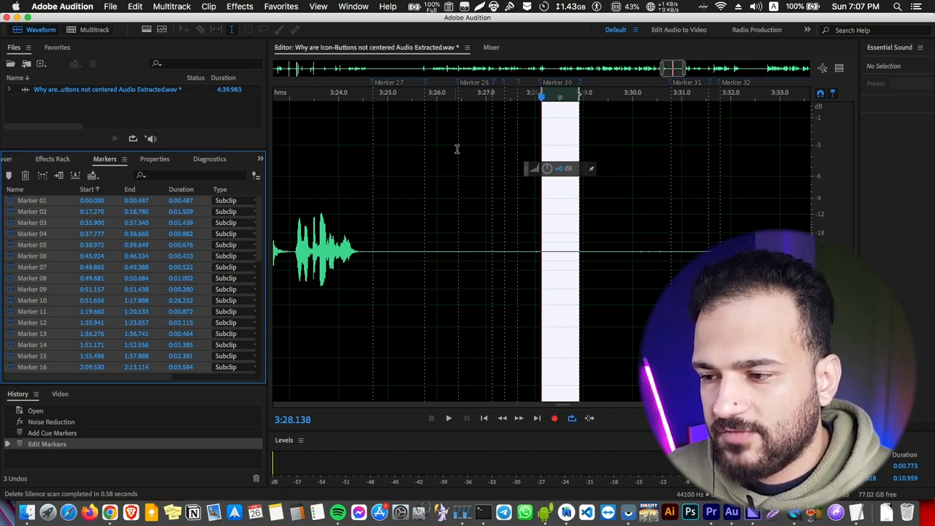
Clear the waveform selection and save the extracted audio WAV file with its markers.
click(498, 210)
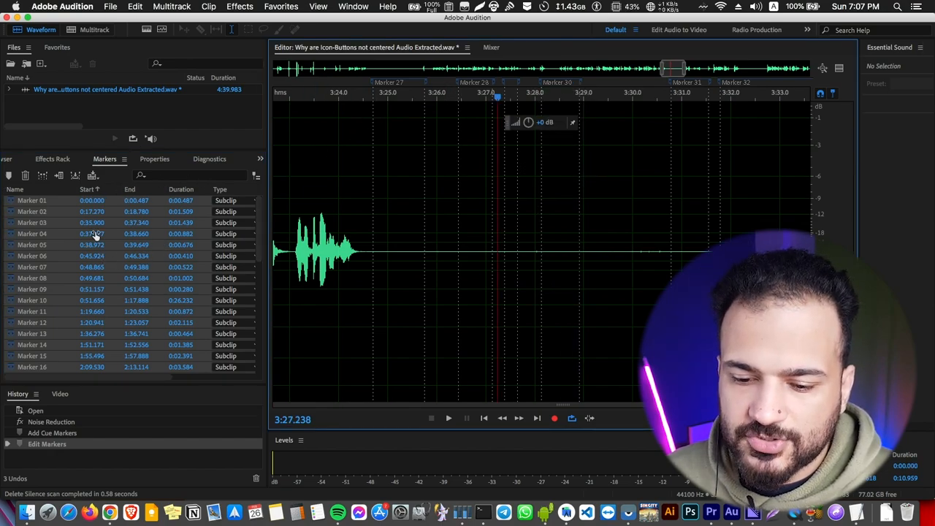
click(110, 7)
click(124, 139)
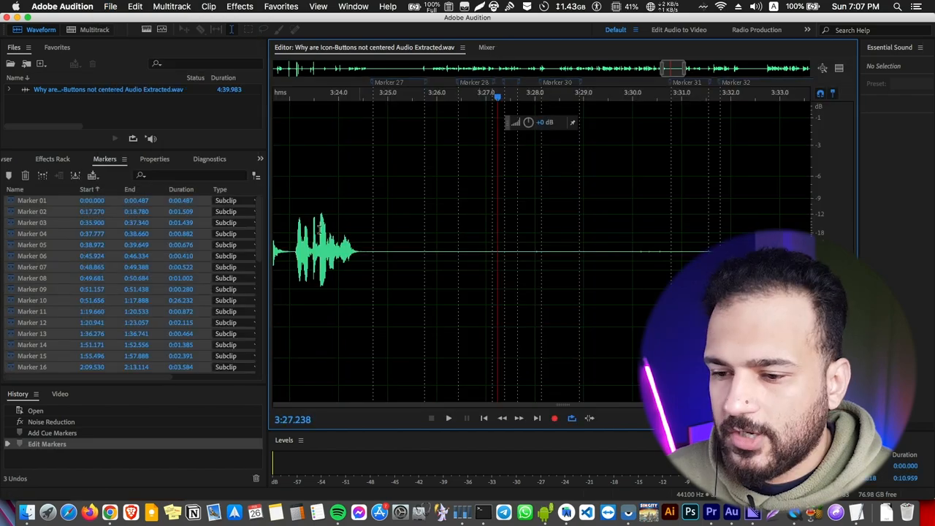
key(super+Tab)
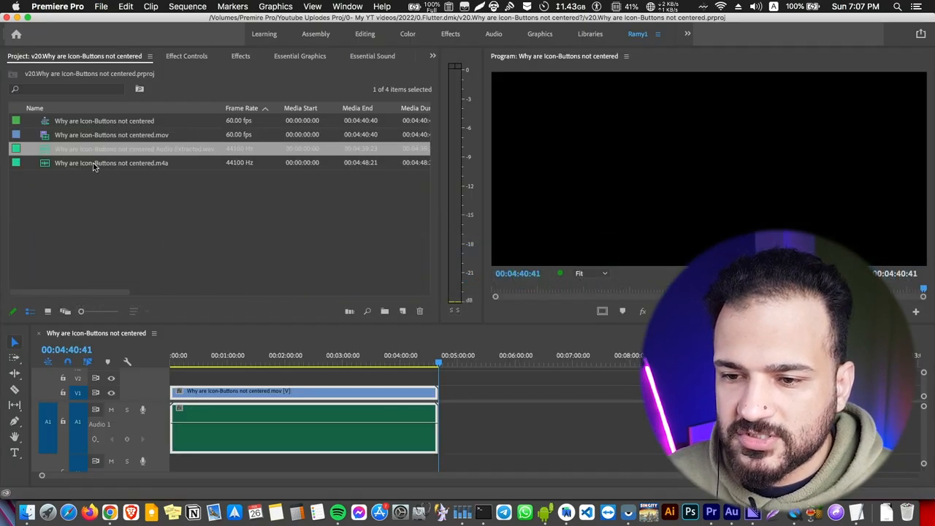
key(super+Tab)
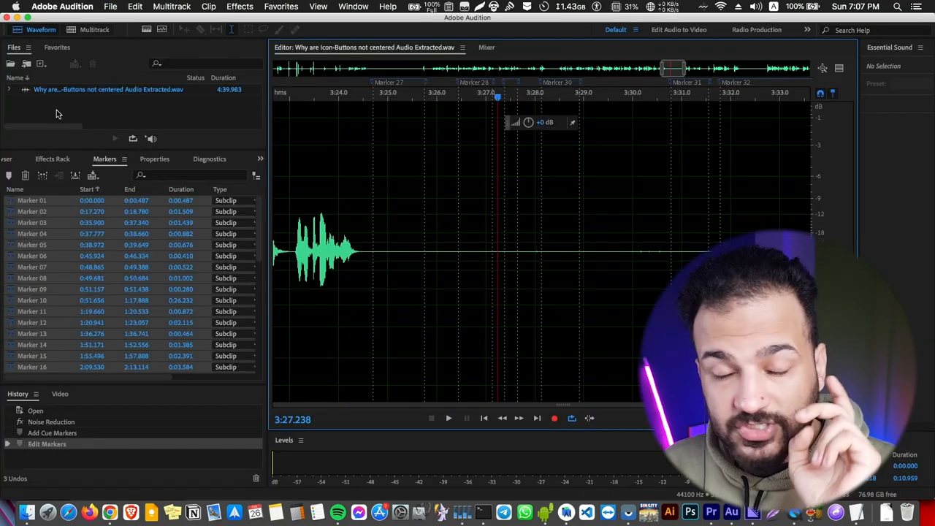
click(10, 91)
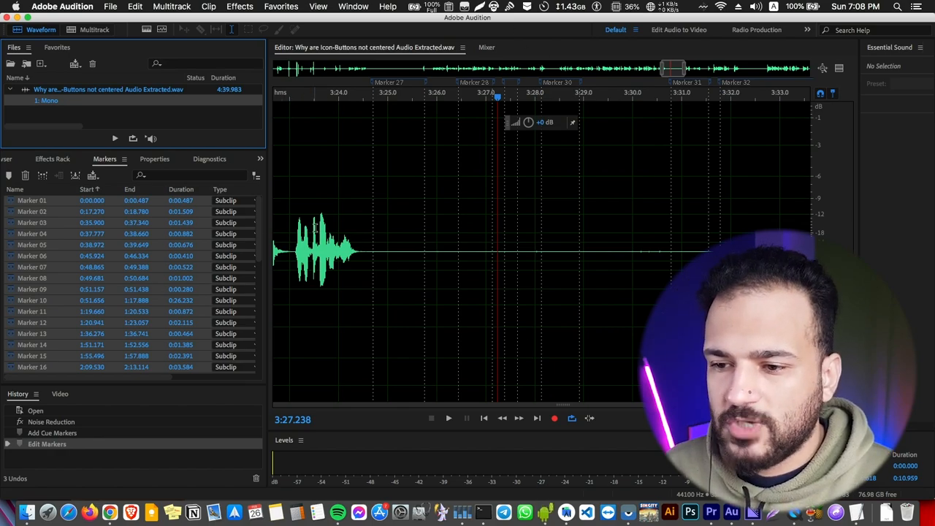
Add Why are Icon-Buttons not centered Audio Extracted.wav from its Finder folder to the Adobe Media Encoder queue.
key(super+Tab)
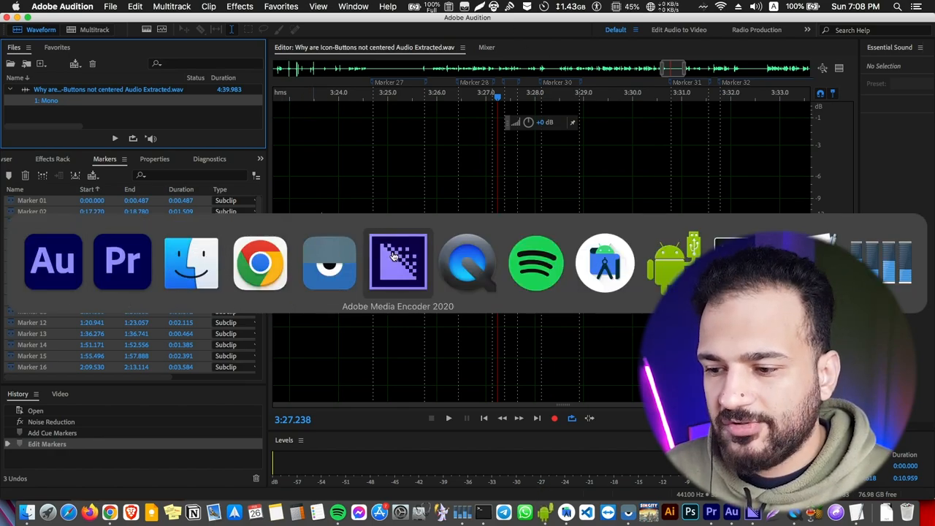
key(super+Tab)
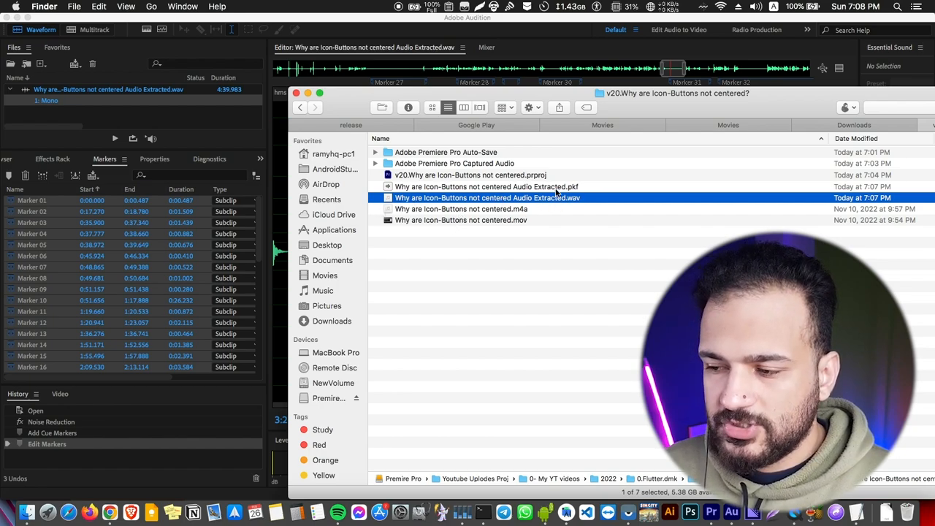
key(super+Tab)
key(super+Tab)
key(super+Tab)
key(super+Tab)
key(super+Tab)
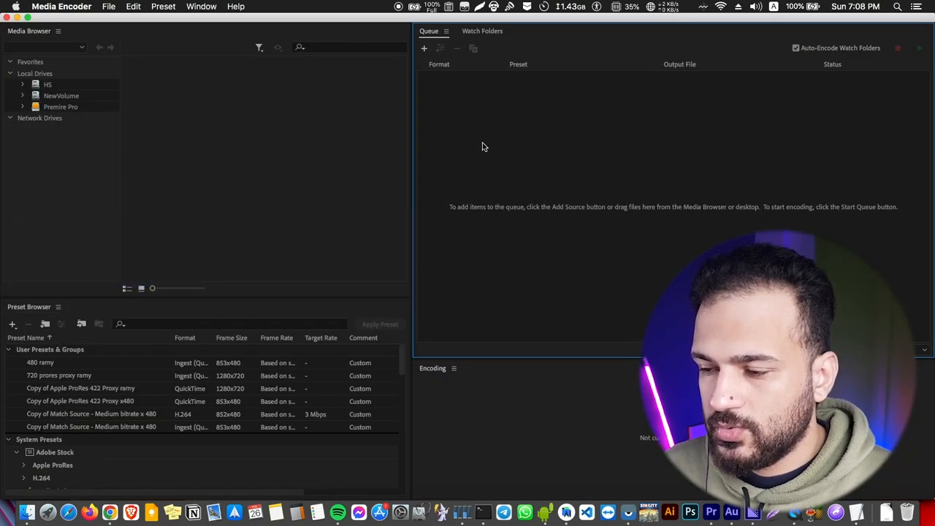
key(super+Tab)
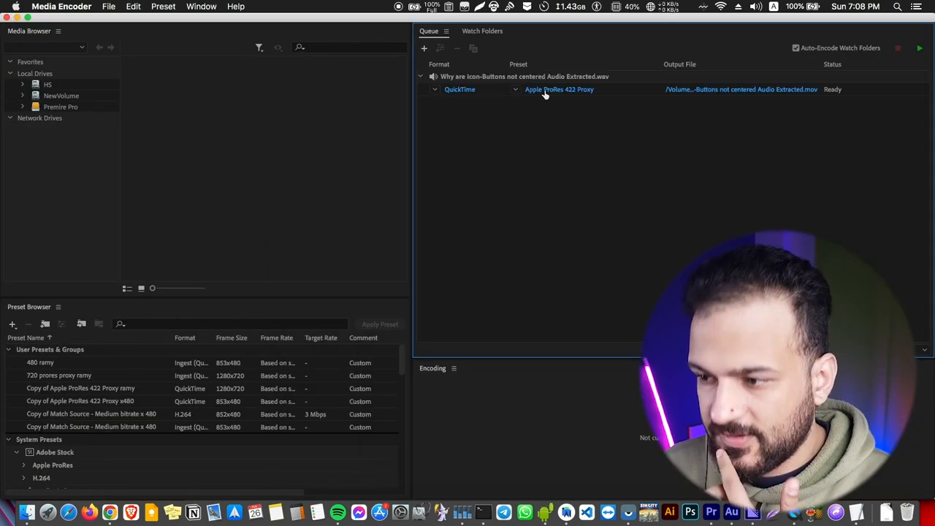
Open the queued file's export settings and choose the QuickTime format with the Apple ProRes 422 Proxy preset.
click(546, 93)
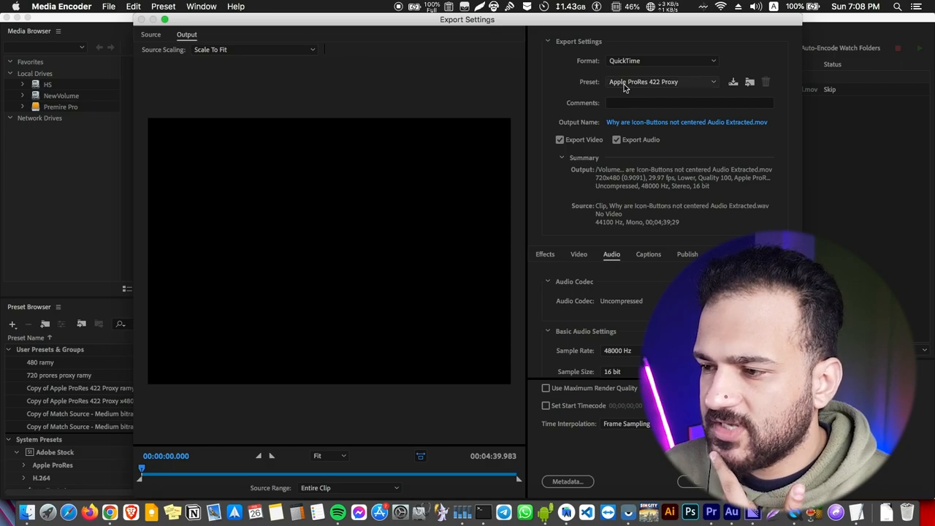
click(625, 61)
click(622, 64)
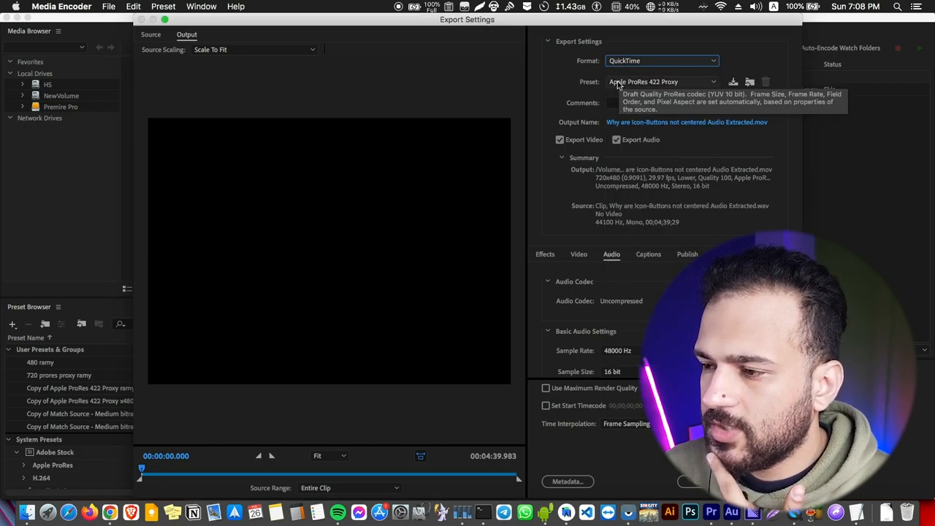
click(643, 82)
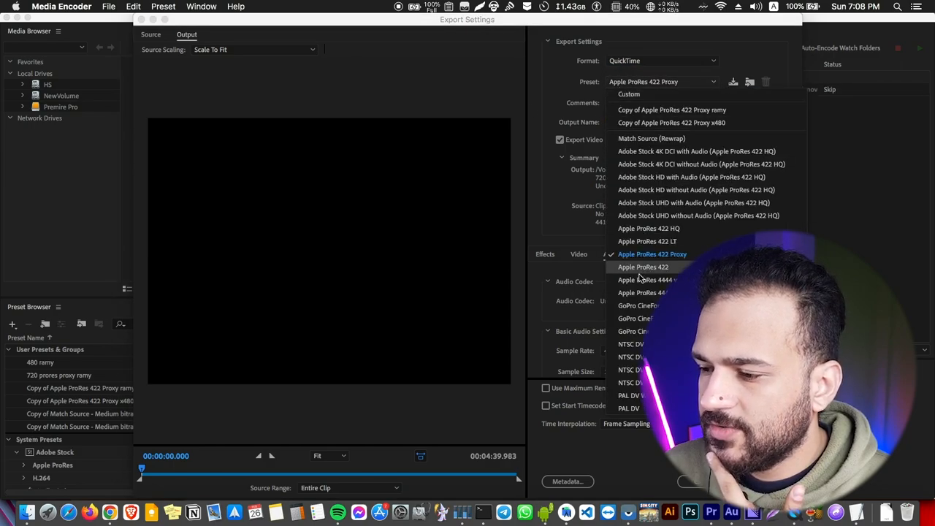
click(691, 256)
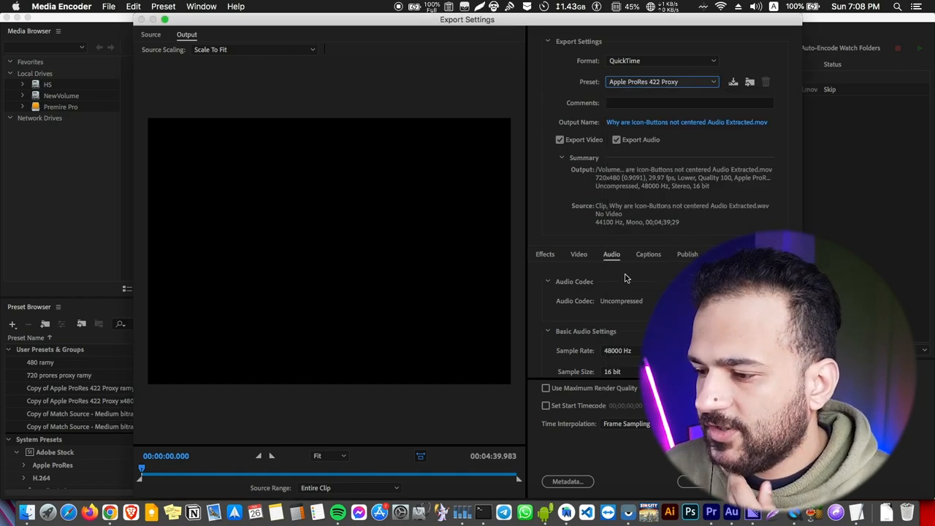
Set the export's audio output channels to Mono, accept the settings and start encoding the queue.
scroll(593, 306, down, 5)
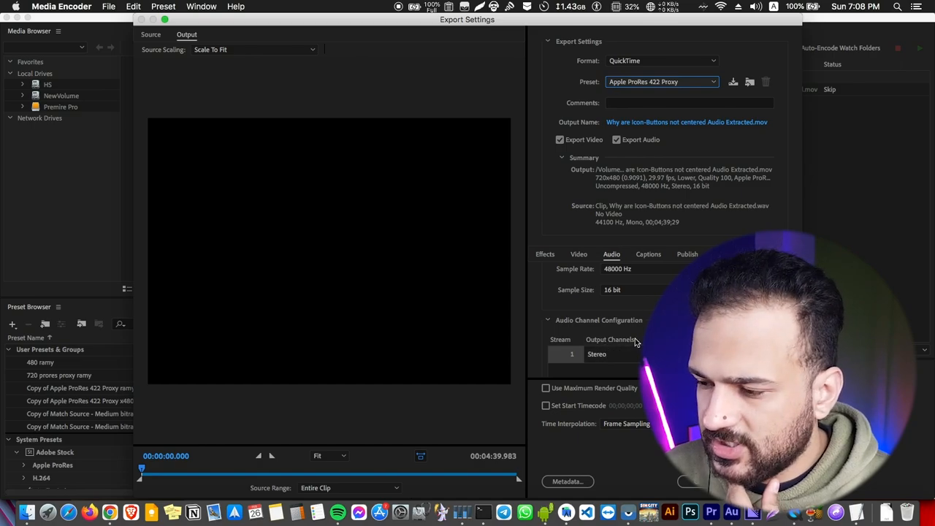
click(621, 357)
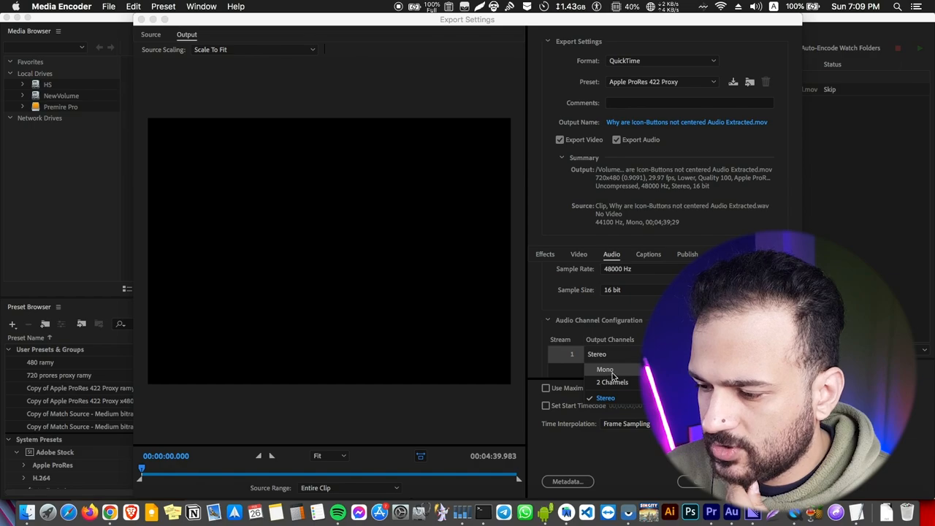
click(610, 370)
scroll(602, 354, down, 3)
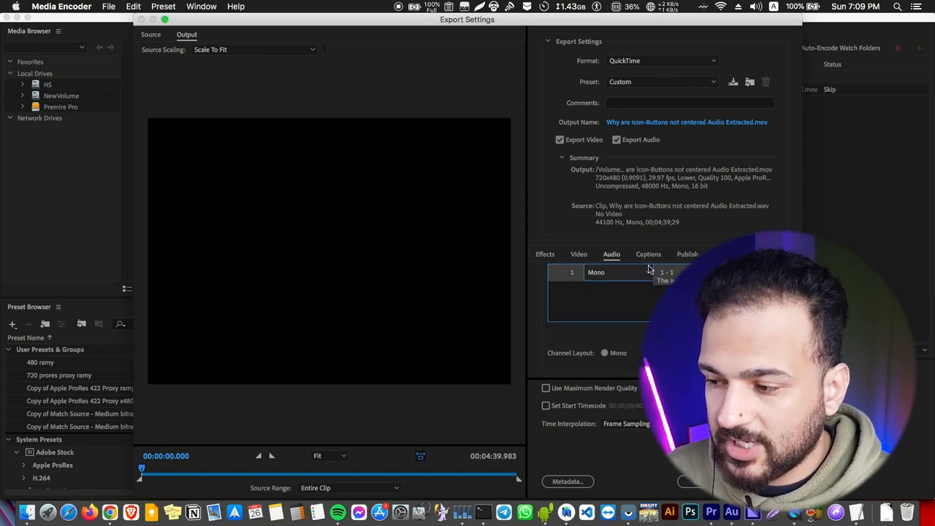
key(Return)
click(920, 49)
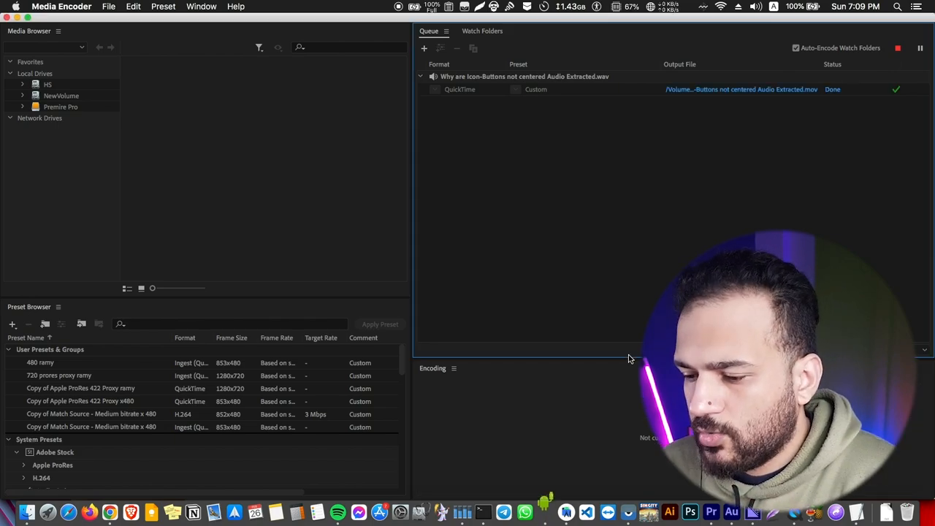
Switch to Finder and preview the exported Why are Icon-Buttons not centered Audio Extracted.mov.
key(super+Tab)
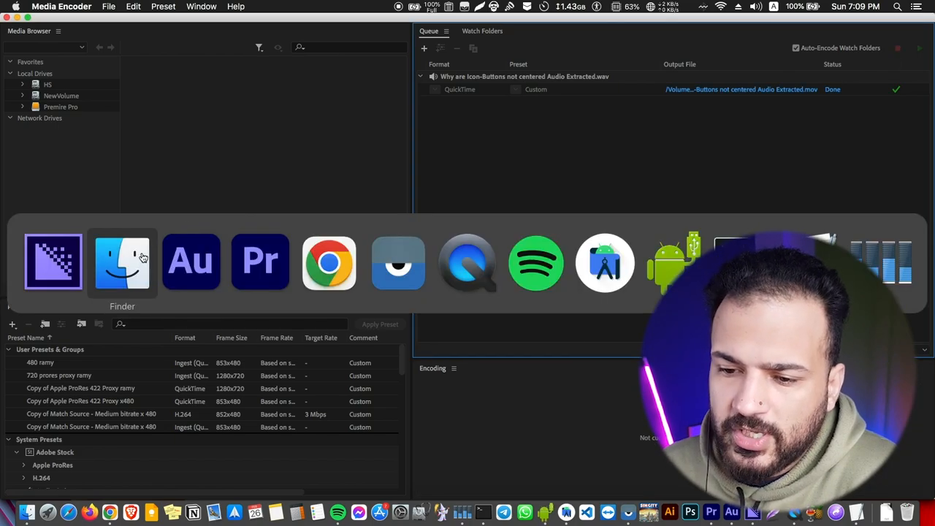
key(super+Tab)
key(super+shift+Tab)
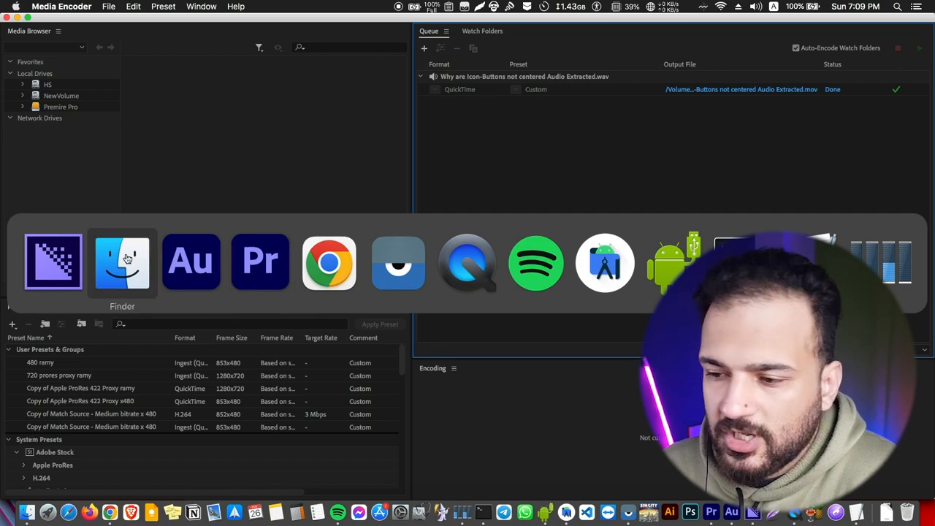
click(453, 188)
key(space)
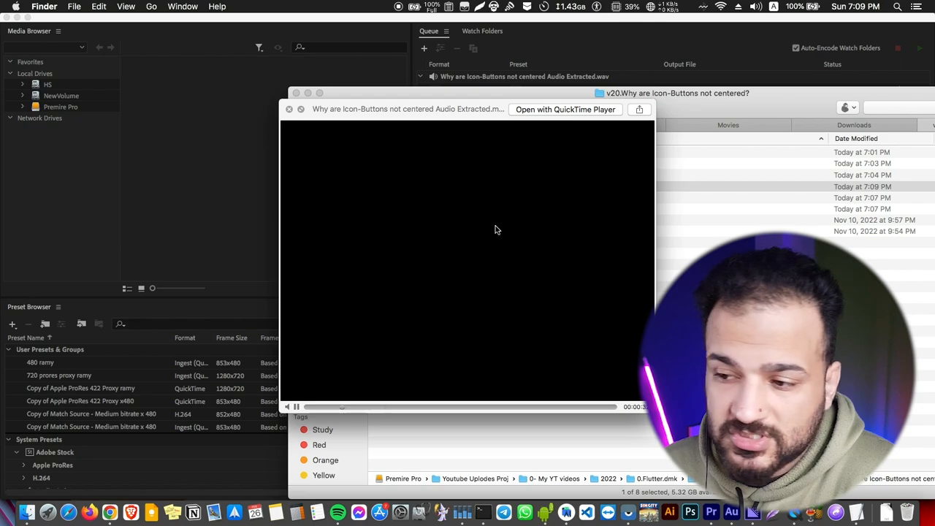
key(space)
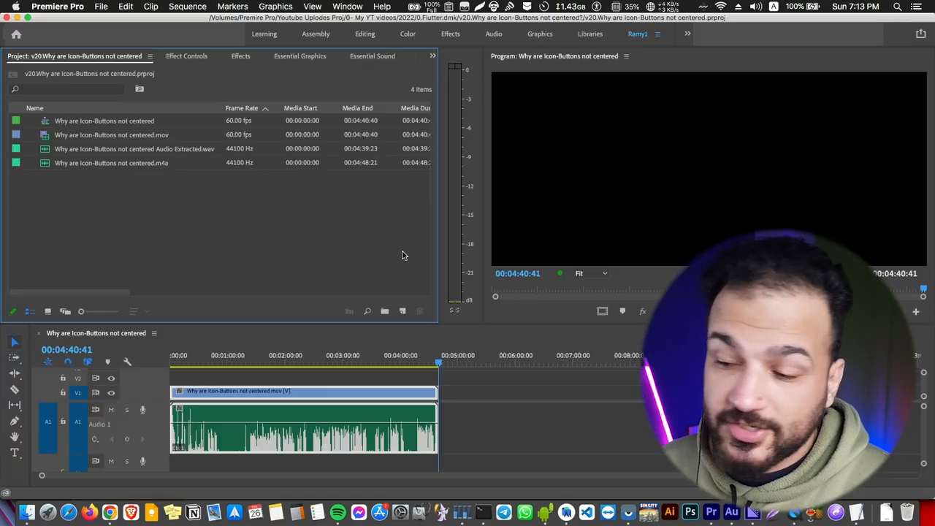
Check the exported MOV in Finder, then create a bin named xxxx in the Premiere Pro project and open it.
key(super+Tab)
click(135, 252)
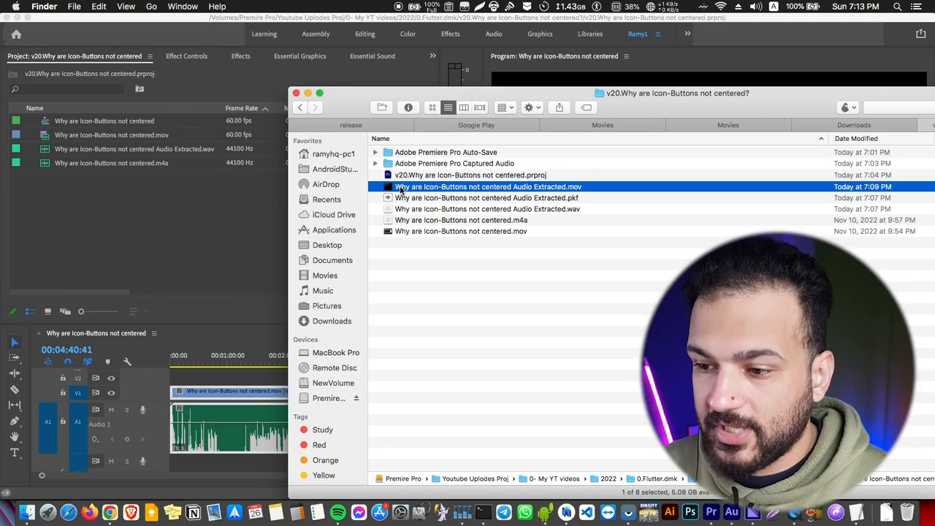
click(168, 225)
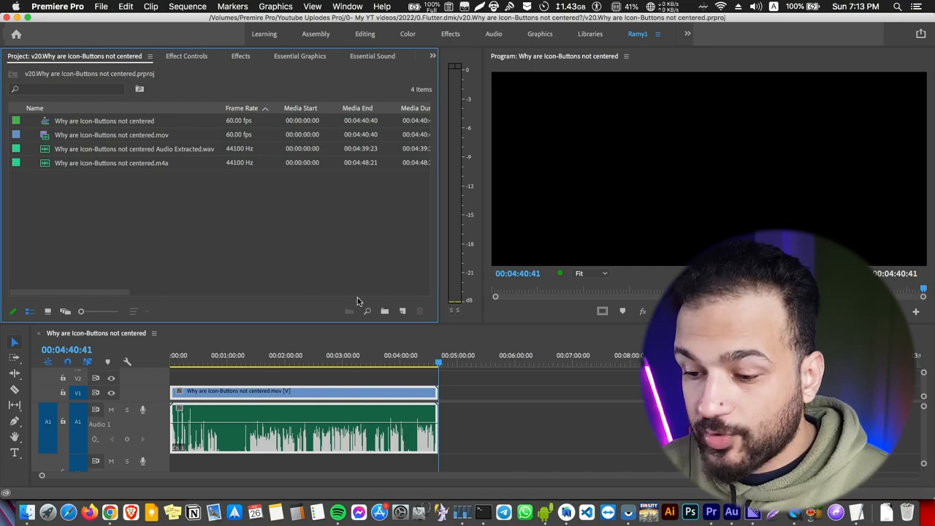
click(385, 311)
text(xxxx)
drag(78, 148, 65, 125)
double_click(65, 124)
Import Why are Icon-Buttons not centered Audio Extracted.mov from Finder into the xxxx bin and look through its imported clips.
key(super+Tab)
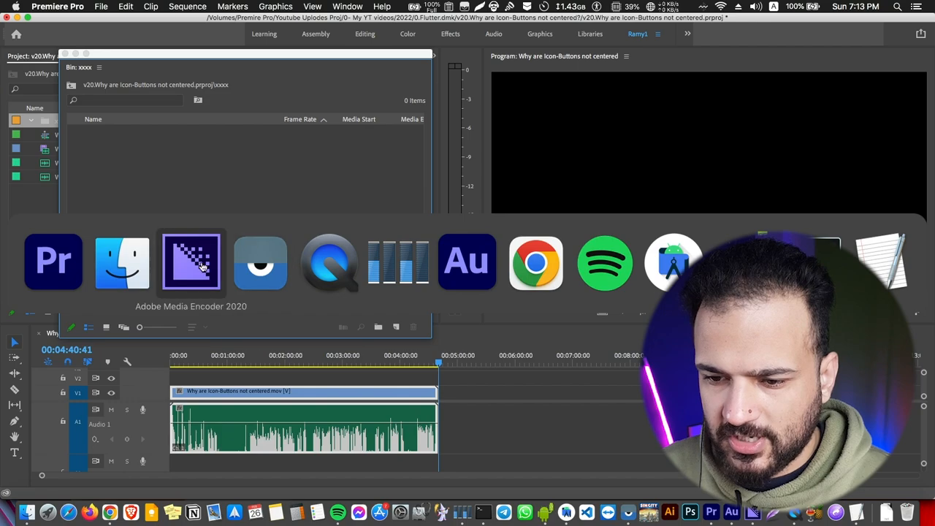
drag(466, 186, 237, 192)
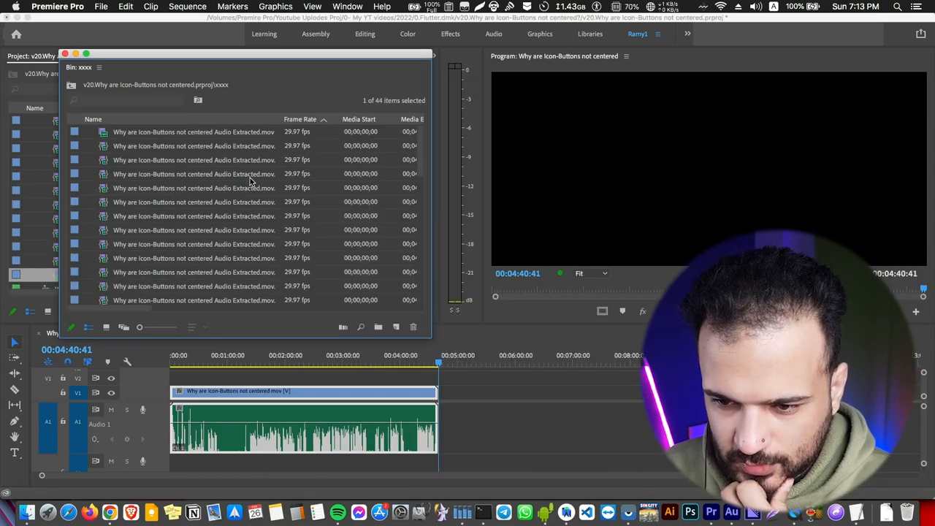
click(131, 134)
click(119, 174)
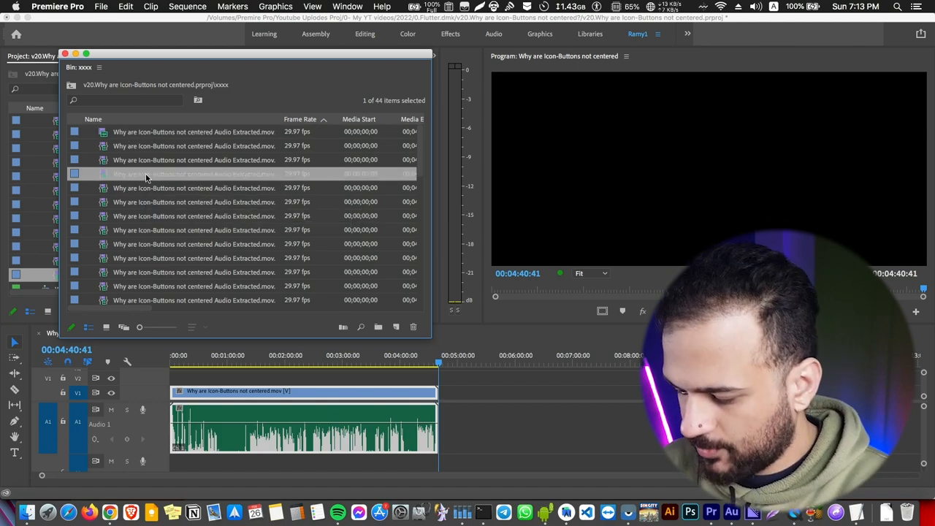
click(130, 131)
click(102, 155)
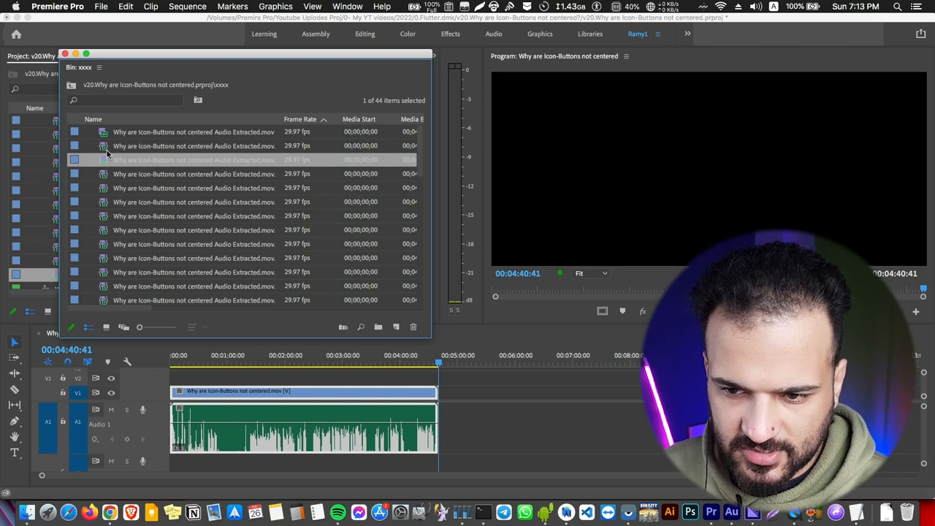
Delete the unmarked full-length Why are Icon-Buttons not centered Audio Extracted.mov clip from the xxxx bin, keeping its subclips.
click(120, 134)
key(Delete)
click(127, 160)
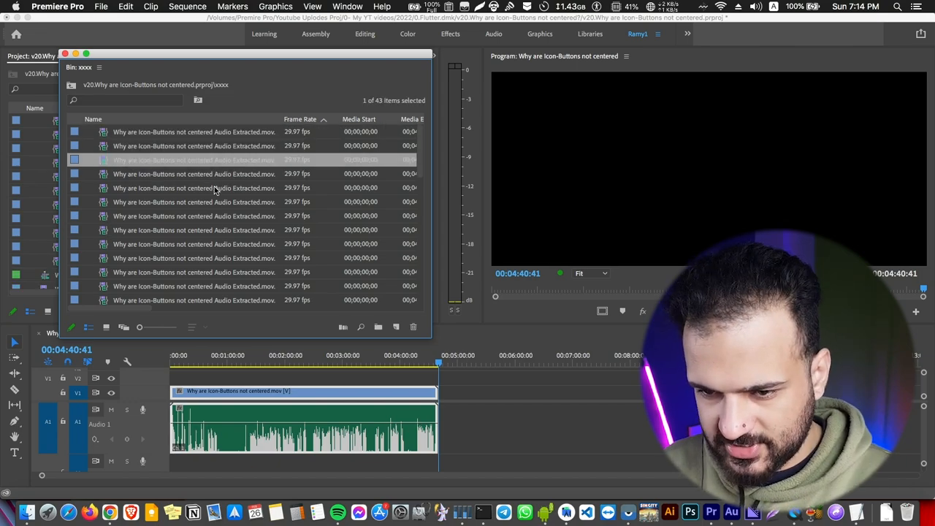
Create a single multicam source sequence from all the subclips in the bin, synchronized by Timecode with tracks assigned by Camera Label.
click(131, 135)
key(super+a)
right_click(165, 177)
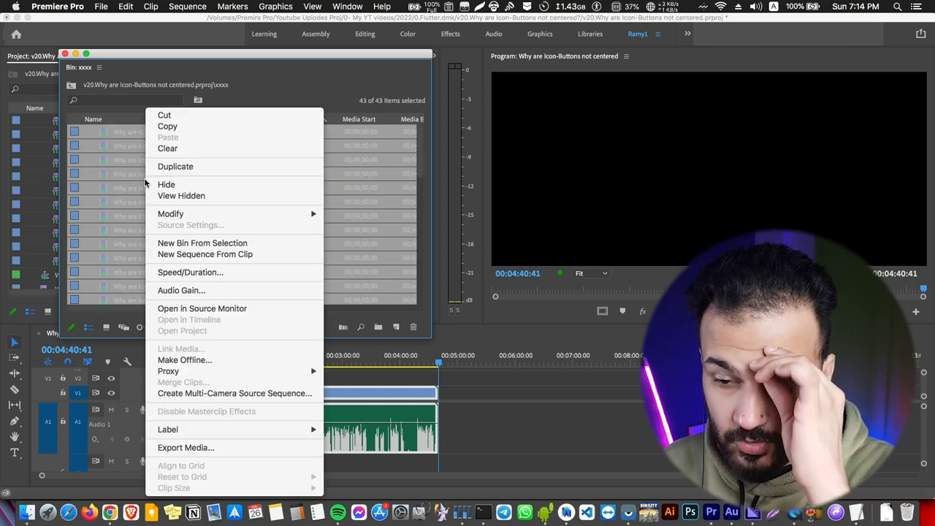
click(223, 396)
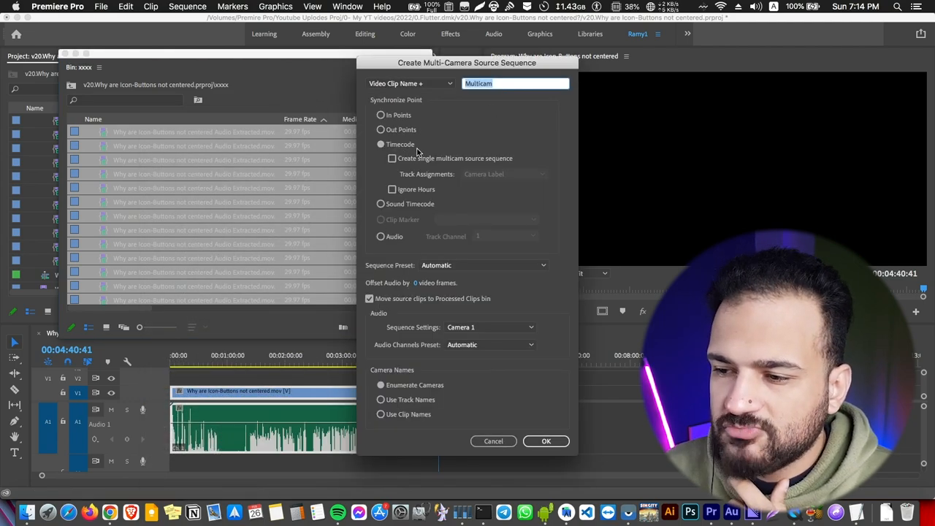
click(448, 159)
click(512, 174)
click(507, 198)
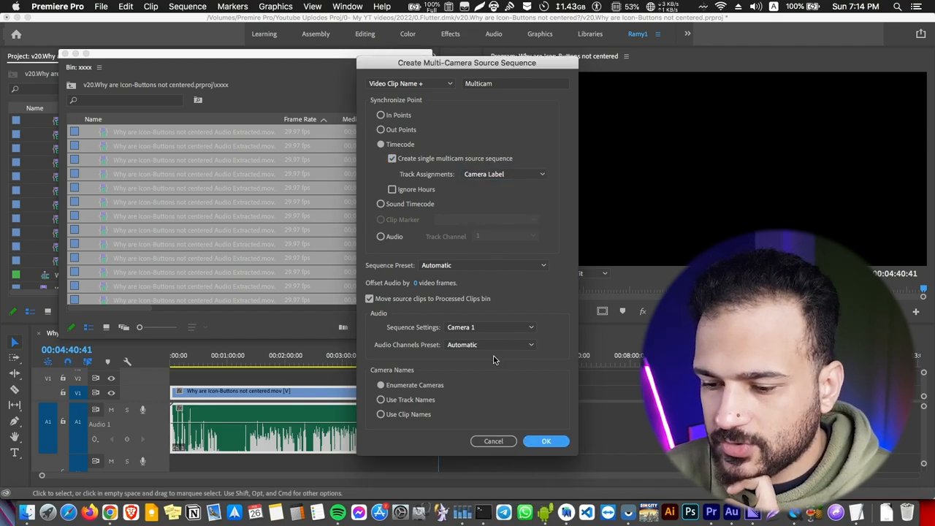
key(Return)
Open the new multicam sequence in the timeline with all its silence clips in view and close the xxxx bin window.
click(106, 149)
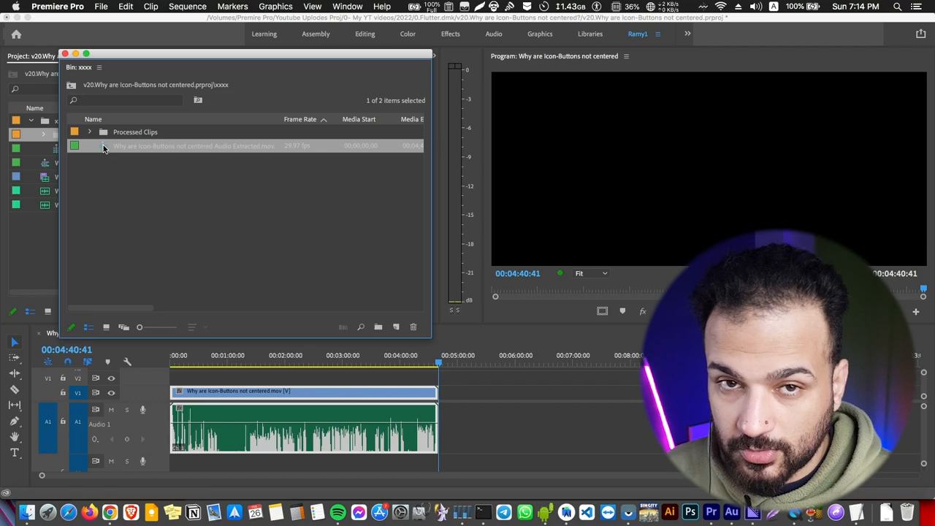
double_click(103, 145)
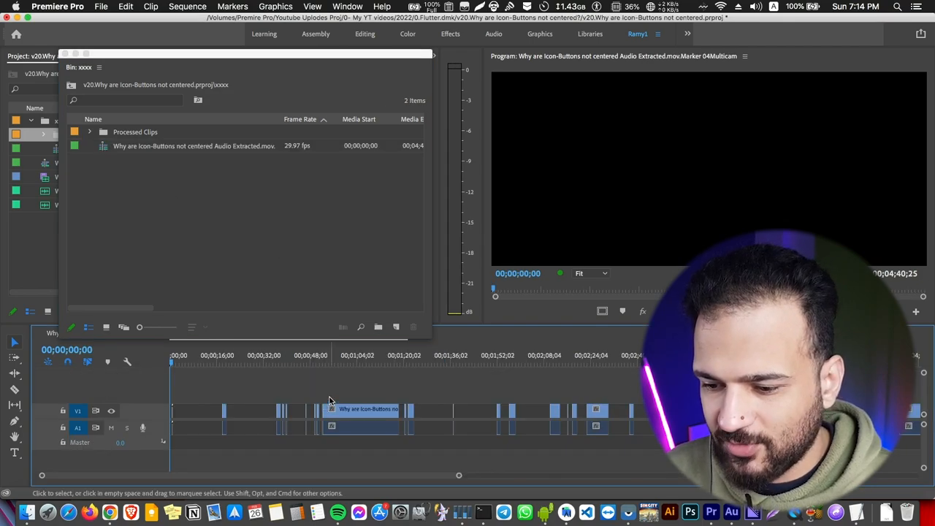
drag(459, 476, 664, 474)
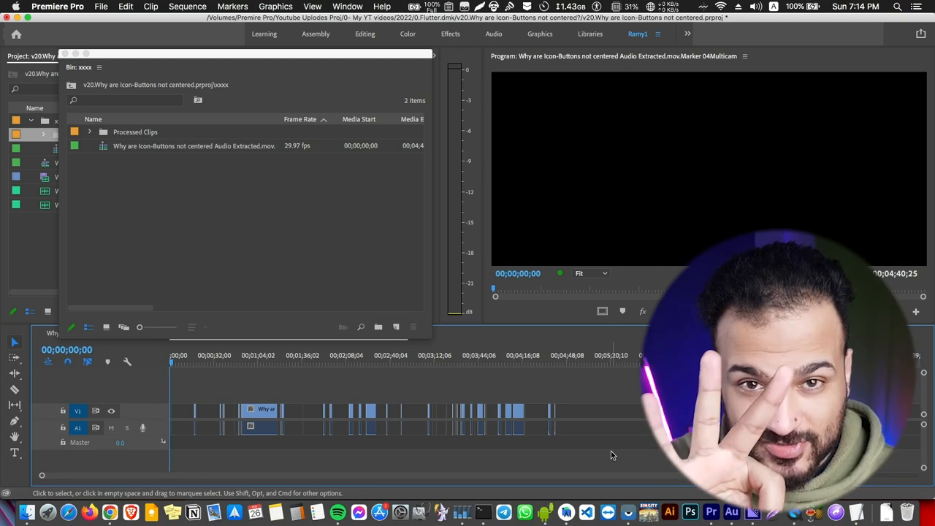
click(65, 54)
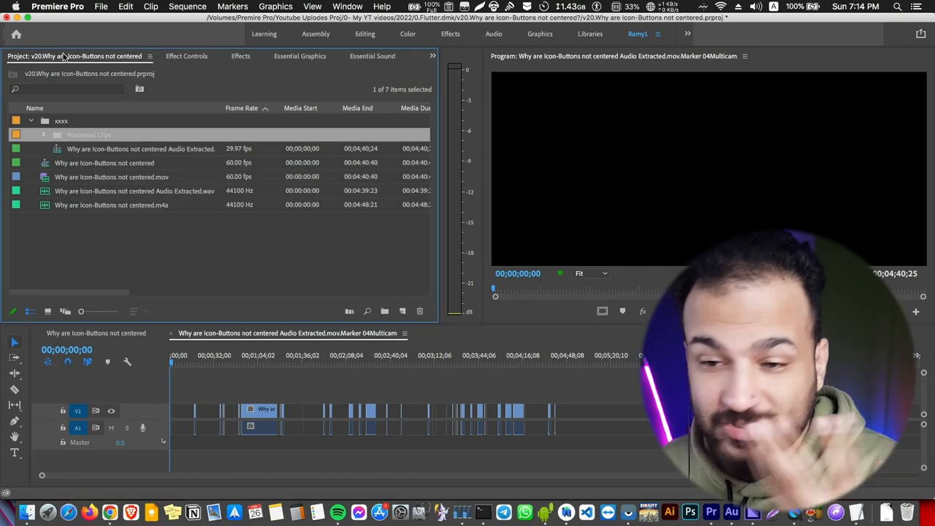
Copy all clips of the multicam sequence and paste them over the start of the Why are Icon-Buttons not centered sequence.
click(193, 387)
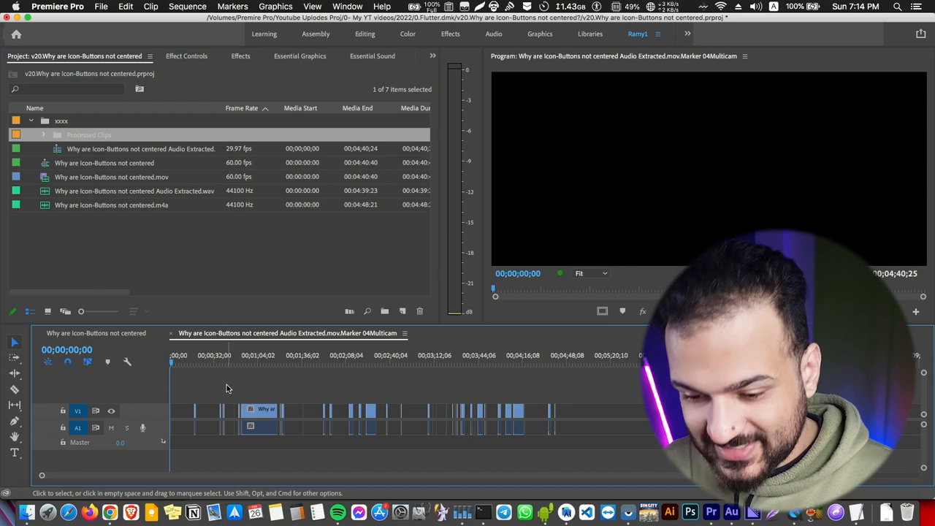
key(super+a)
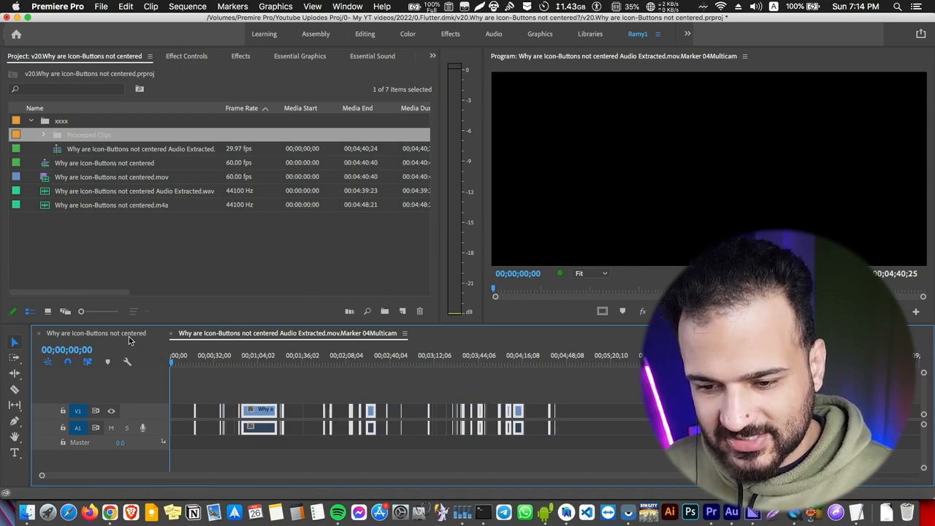
click(87, 335)
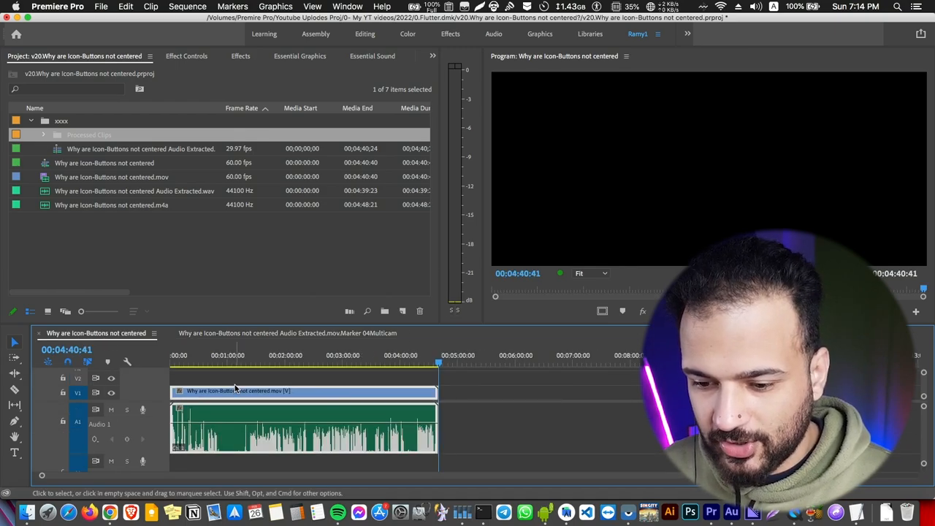
scroll(230, 402, up, 3)
key(Home)
scroll(200, 400, up, 1)
scroll(197, 394, up, 6)
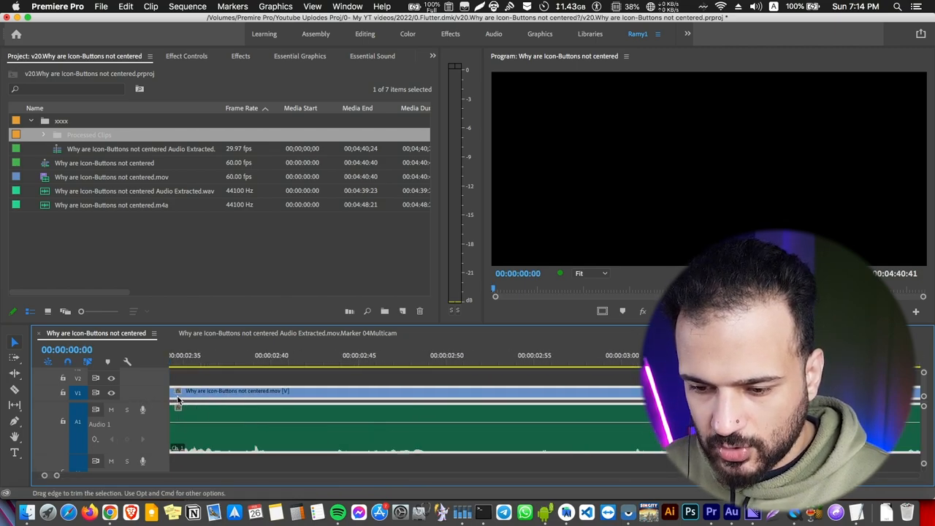
drag(189, 392, 205, 399)
scroll(209, 404, down, 6)
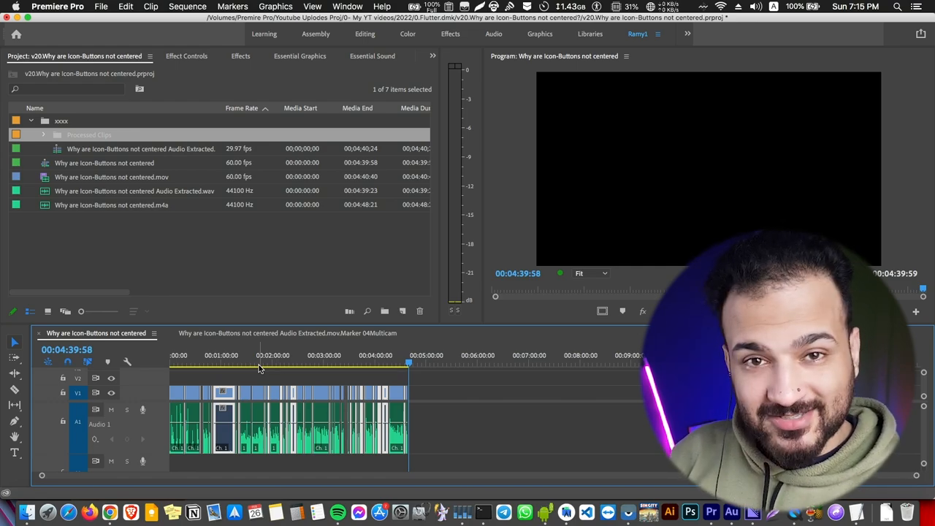
Delete the pasted silence clips from the sequence and close all the gaps between the remaining clips.
key(Delete)
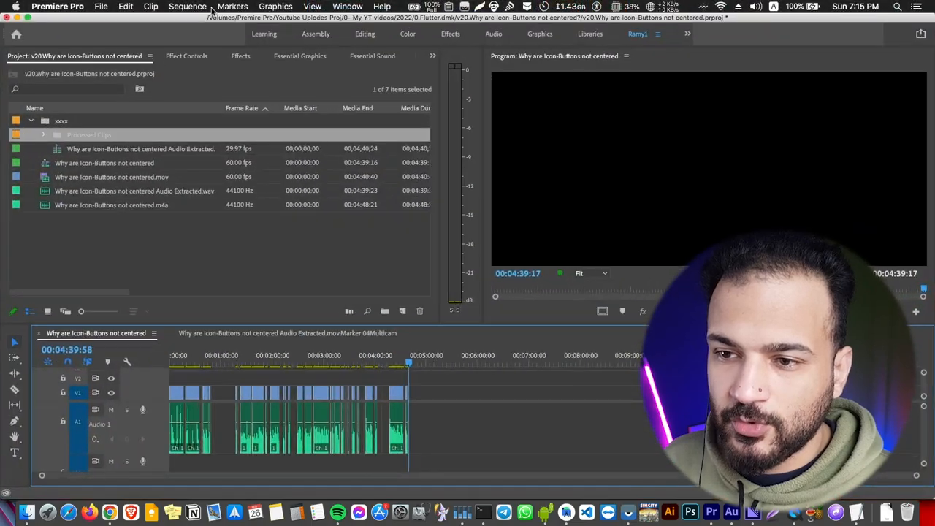
click(205, 6)
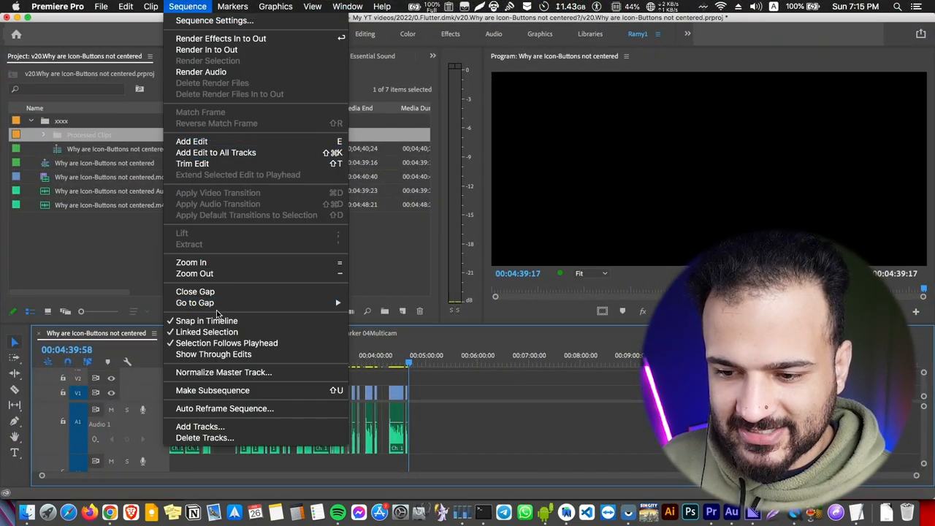
click(518, 411)
key(super+a)
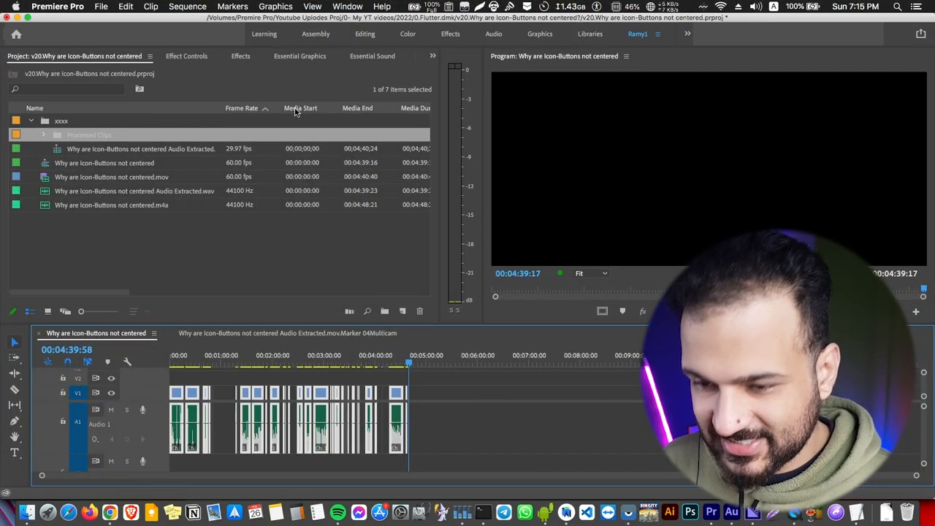
click(203, 6)
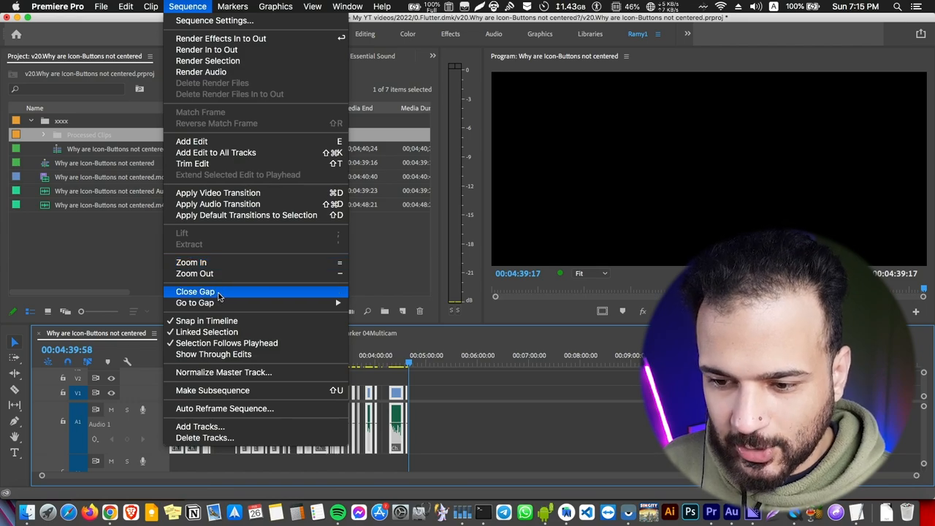
click(217, 293)
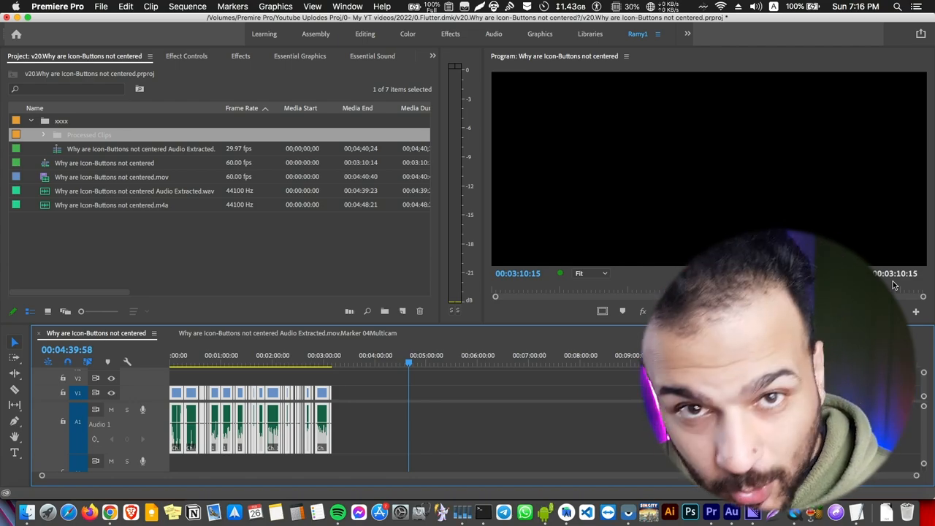
Save the project and delete the leftover gap at the very start of the sequence.
key(super+s)
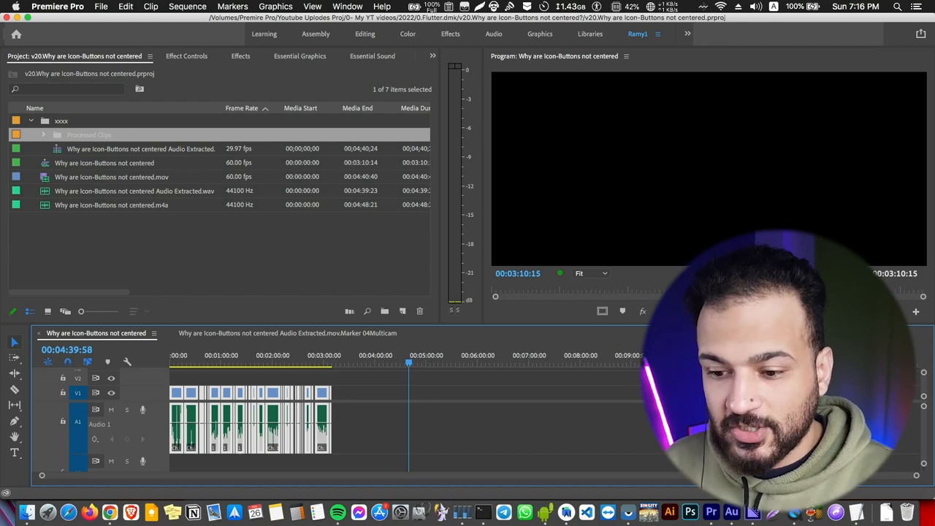
scroll(316, 377, up, 10)
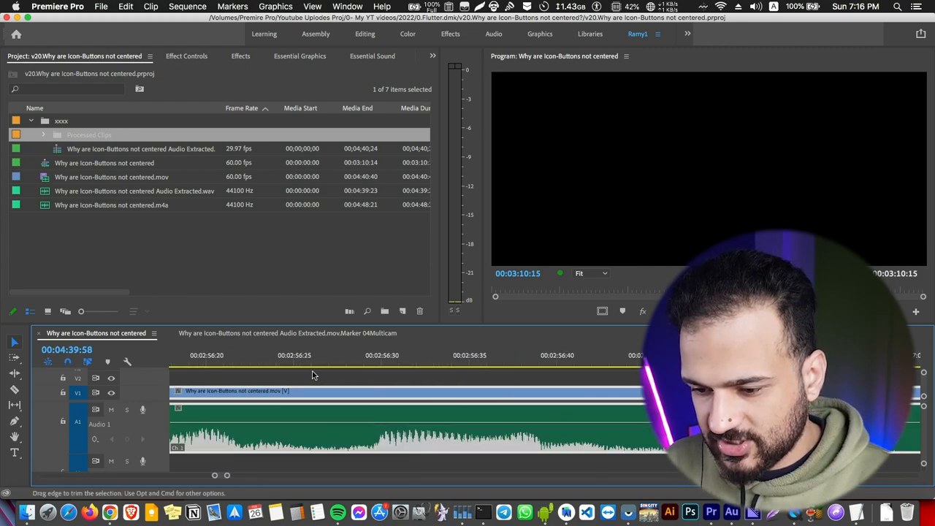
key(Home)
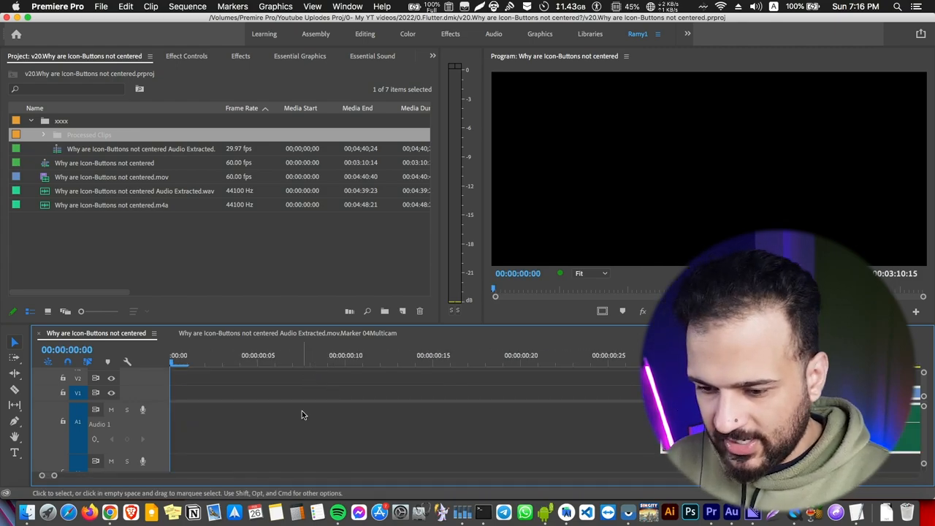
click(302, 410)
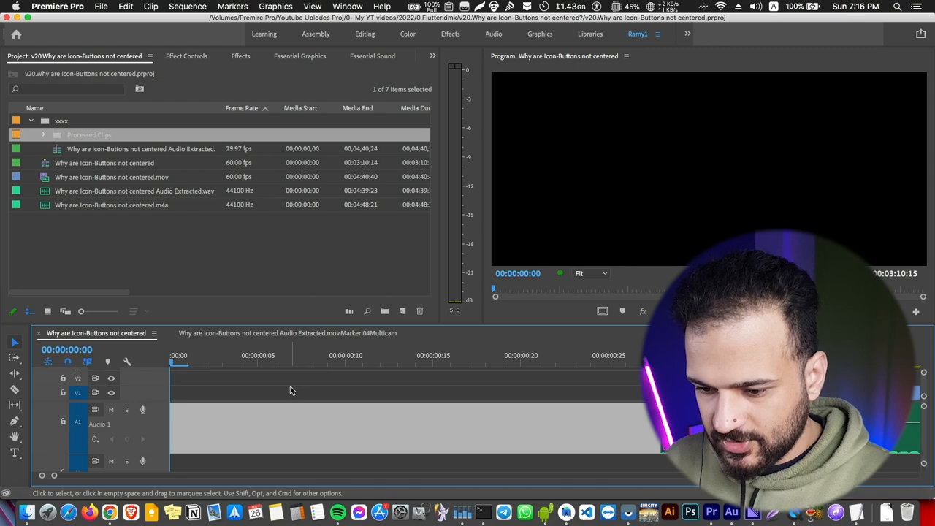
key(Delete)
scroll(283, 400, down, 3)
key(space)
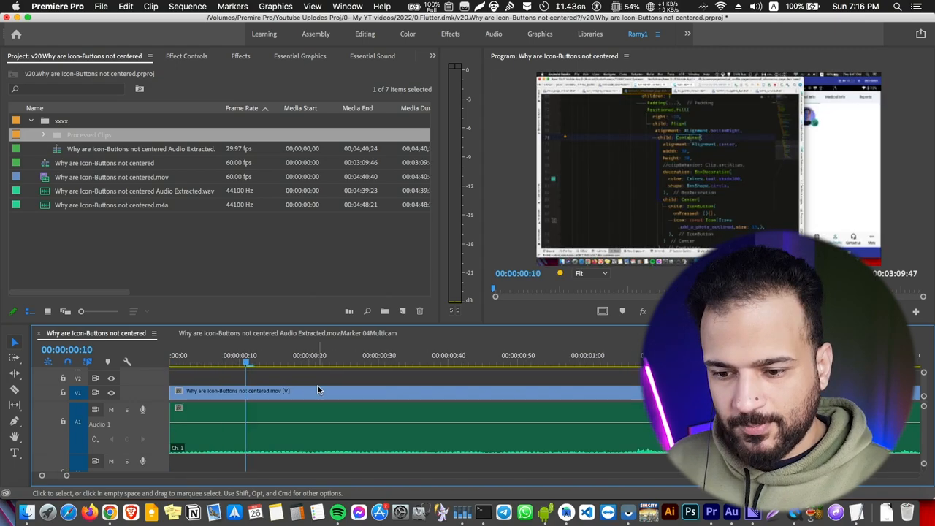
Ripple trim the unwanted opening of the first clip, then ripple delete the clip left at the start.
scroll(318, 383, up, 5)
click(303, 357)
key(q)
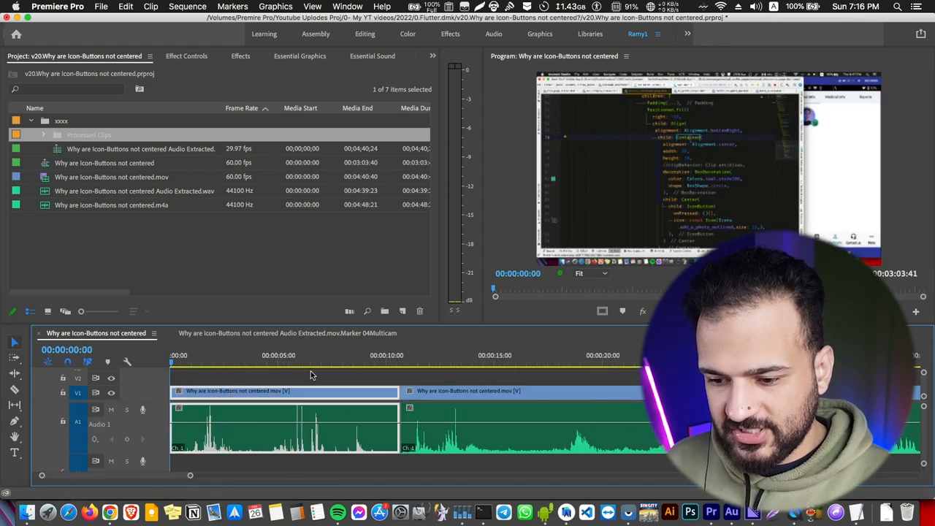
click(309, 360)
key(space)
key(shift+Delete)
Play through the new first clip and ripple trim its opening at about 13 seconds.
click(256, 356)
scroll(316, 416, down, 3)
key(space)
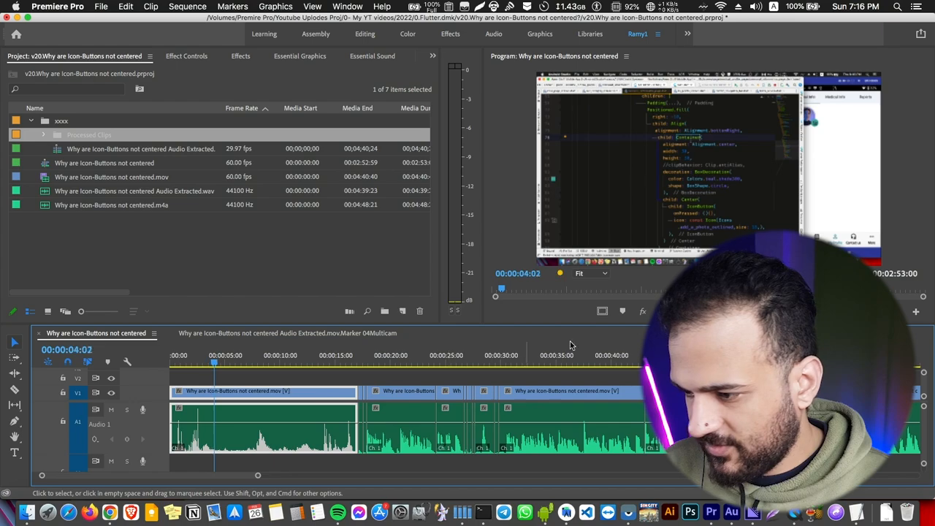
click(312, 360)
key(q)
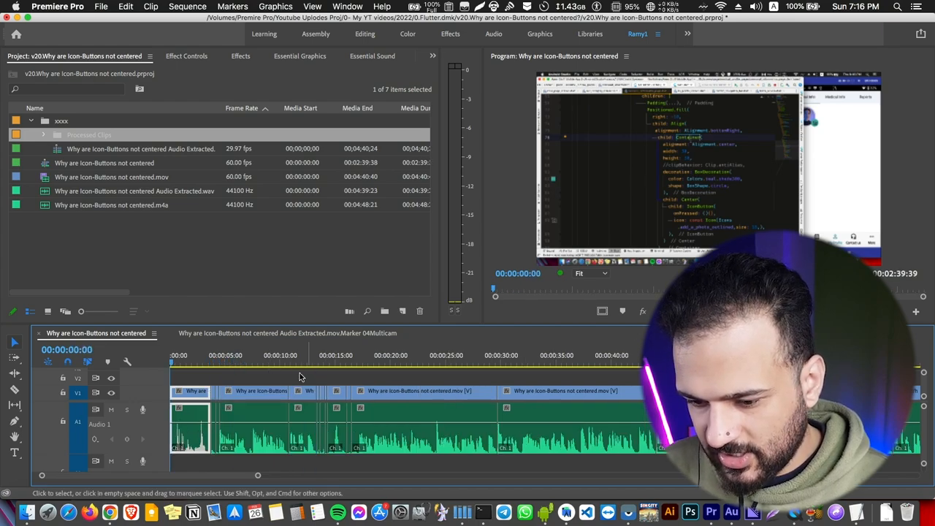
Ripple trim the first clip up to about 00:00:02:57, ripple delete its short remainder and play the new opening.
scroll(195, 390, up, 3)
key(space)
click(244, 357)
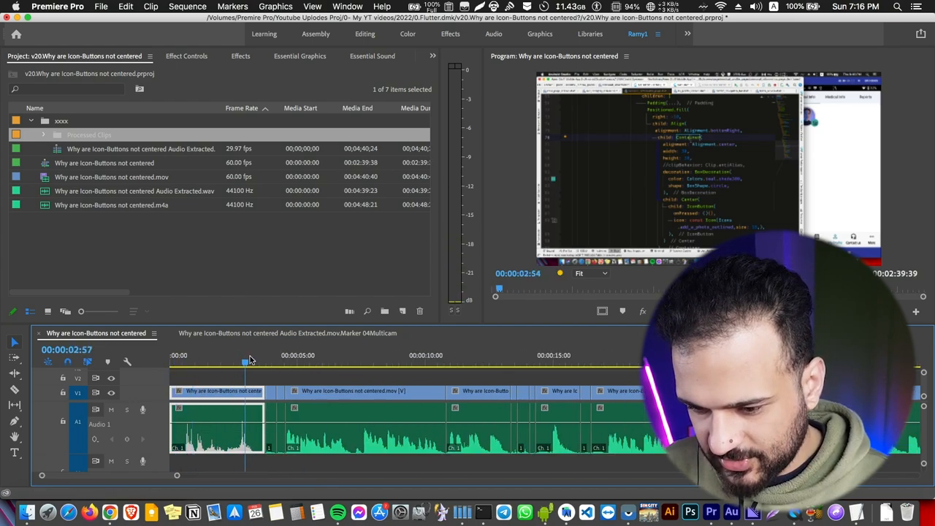
key(q)
click(174, 400)
key(shift+Delete)
key(space)
key(space)
click(190, 411)
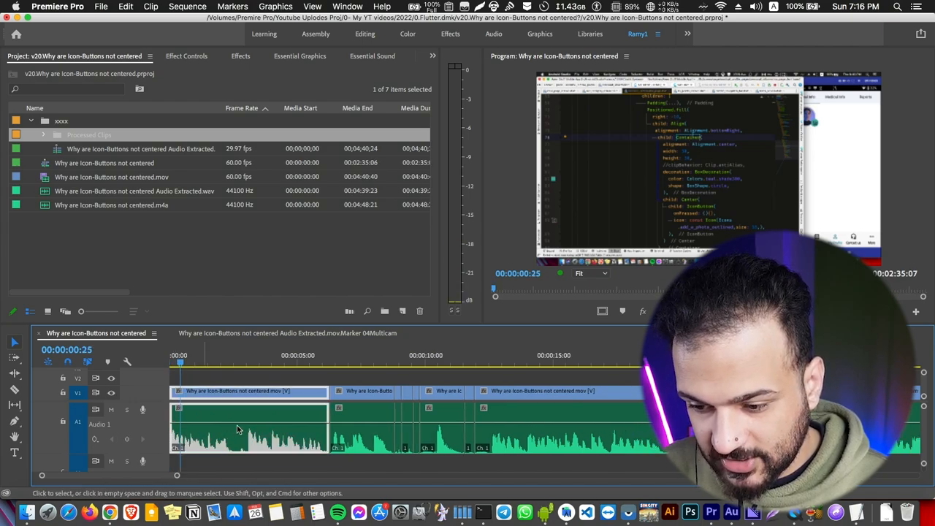
key(space)
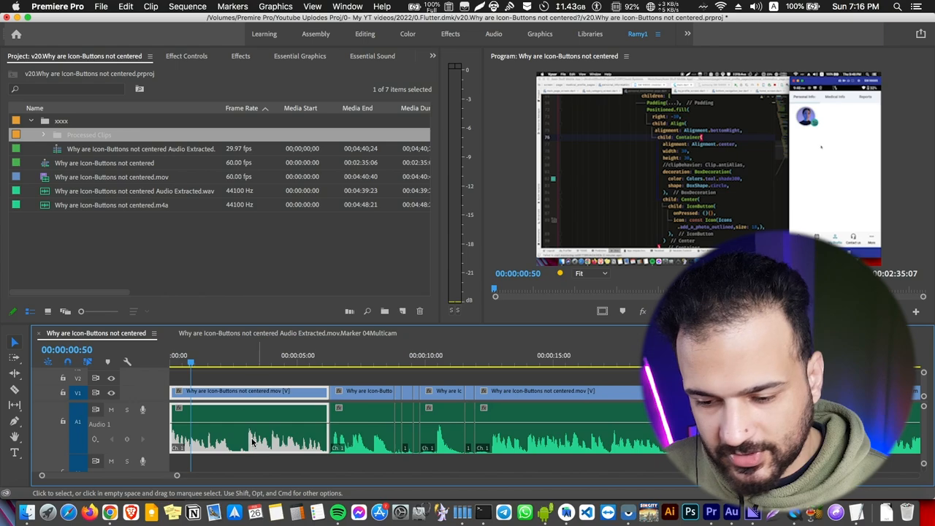
Shift all clips forward to extend the first clip's start earlier, and delete the gap left before it.
key(a)
click(226, 391)
drag(192, 392, 210, 398)
key(v)
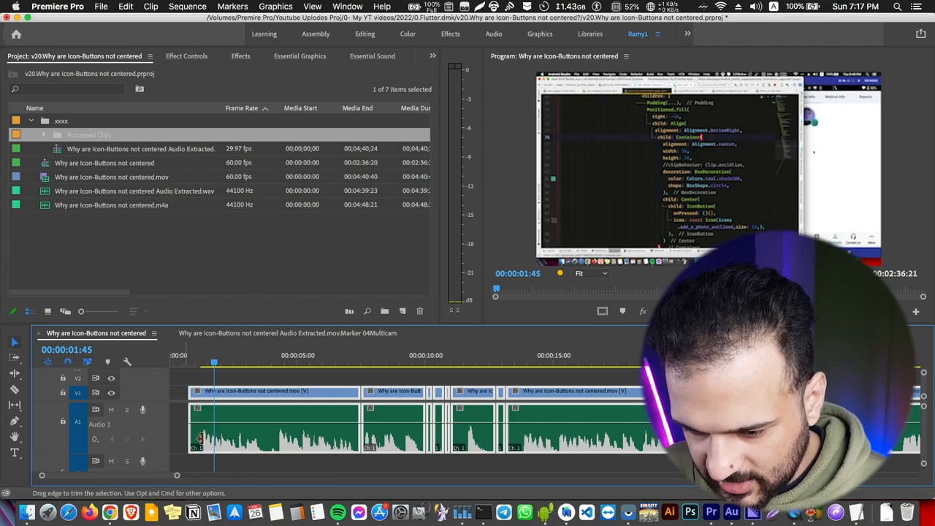
key(Up)
click(180, 394)
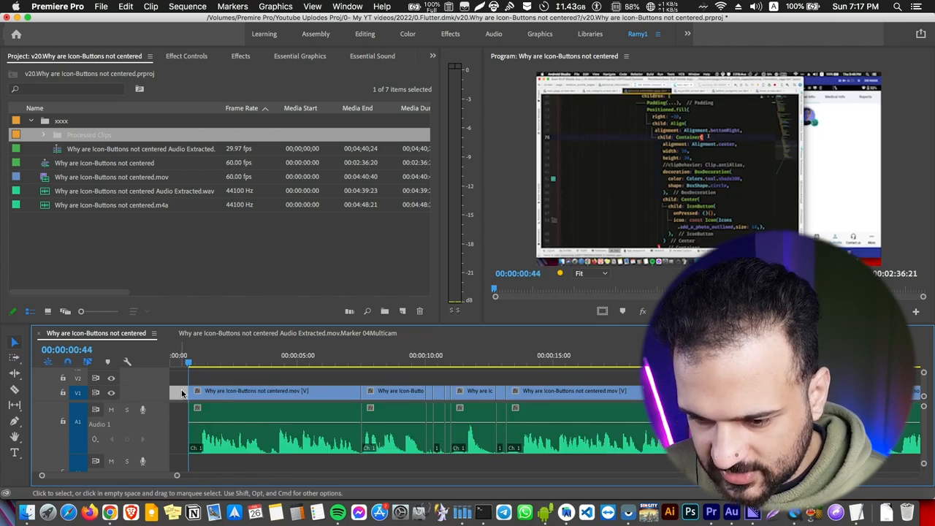
key(Delete)
Ripple trim the first clip's start in small amounts to where the speech begins and play back the opening.
key(q)
key(q)
key(q)
key(q)
key(q)
key(q)
key(q)
key(q)
key(q)
key(q)
key(q)
key(q)
key(q)
key(q)
key(q)
scroll(186, 409, up, 2)
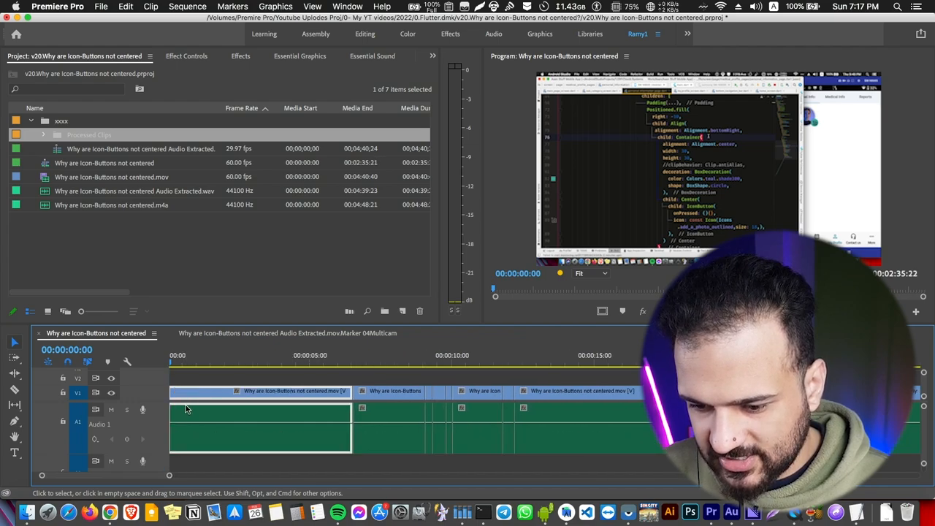
scroll(186, 409, up, 3)
drag(188, 364, 188, 365)
key(q)
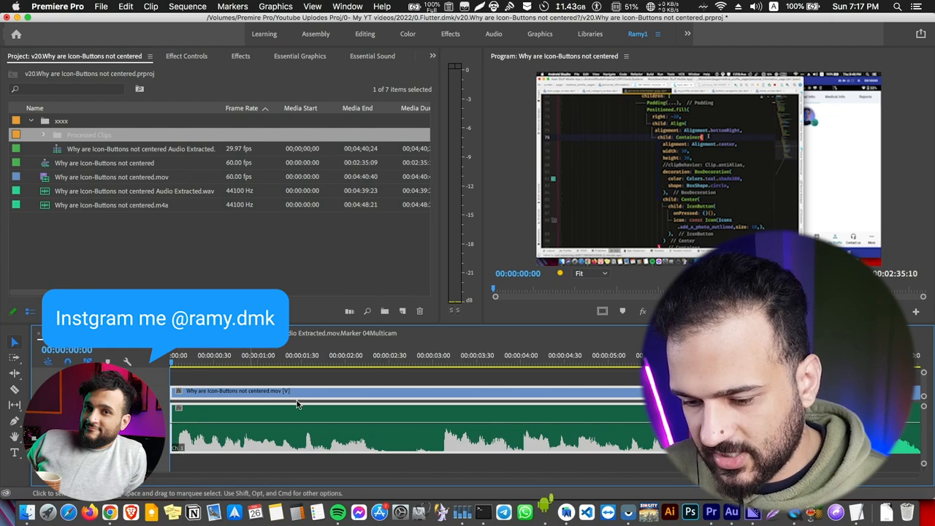
key(space)
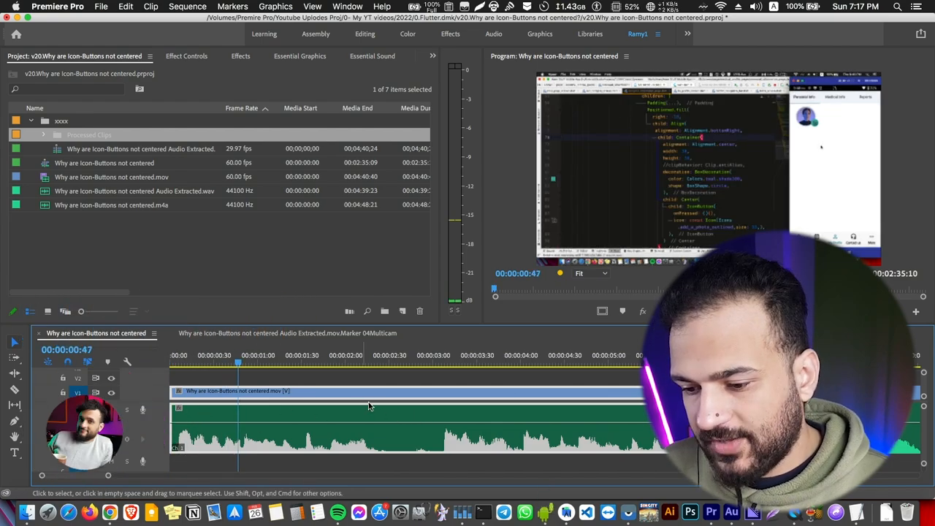
key(space)
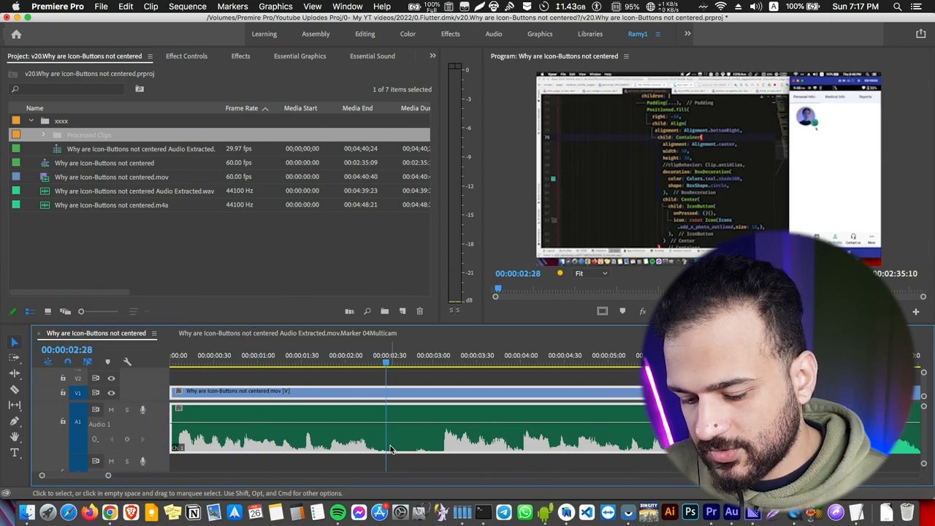
Split the first clip at 00:00:02:28 and ripple trim the silent pause right after the cut.
key(super+k)
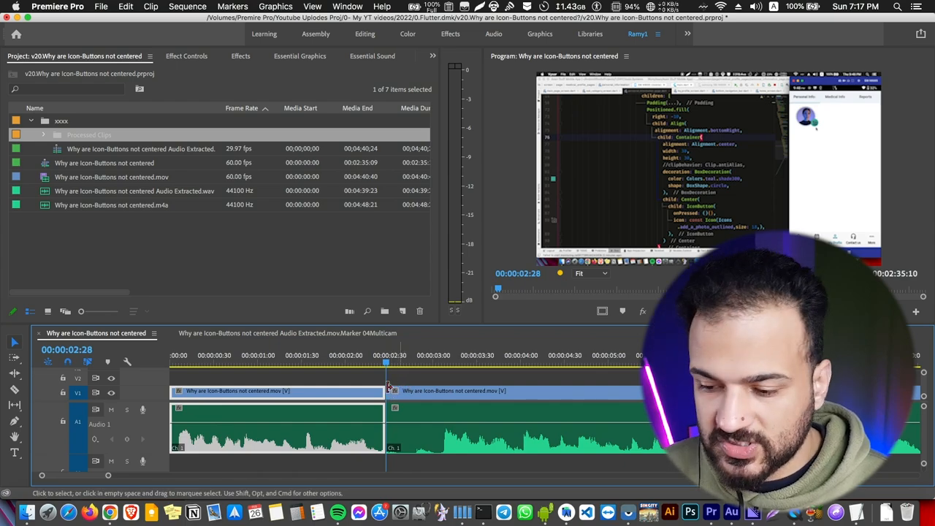
click(438, 360)
key(q)
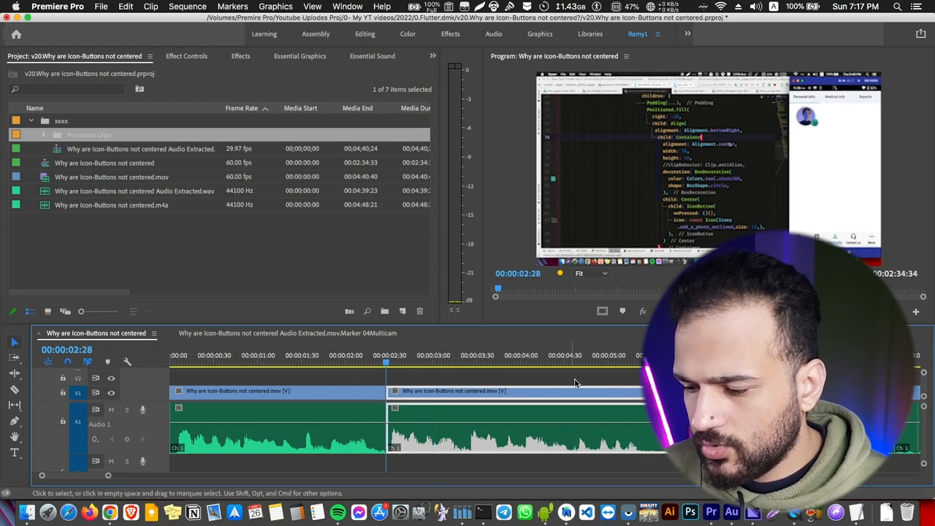
Play the second clip to its next pause, split it at 00:00:05:24 and ripple trim the silence after the cut.
key(space)
drag(634, 361, 643, 361)
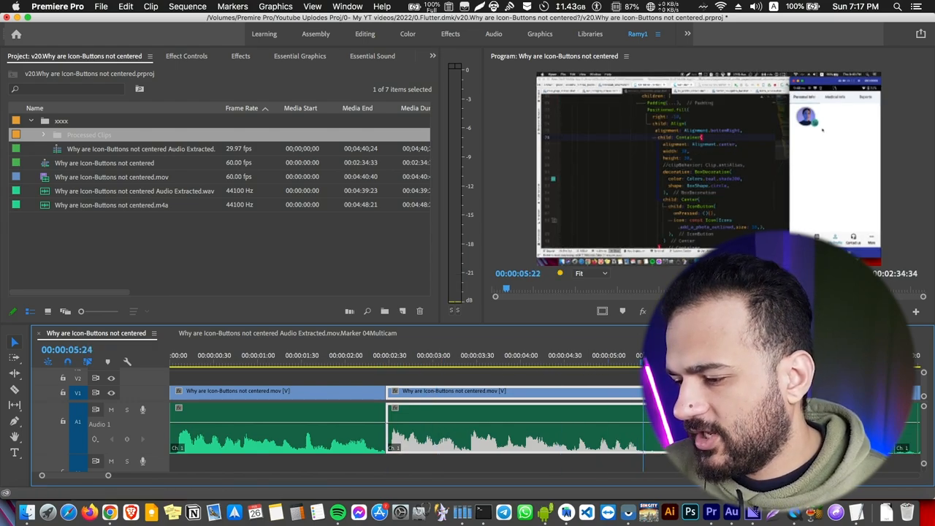
scroll(576, 419, right, 3)
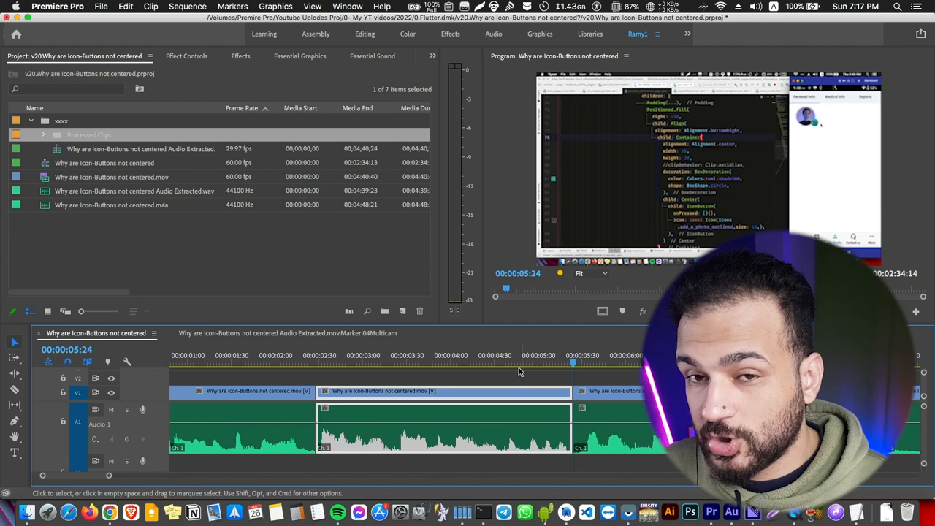
scroll(520, 372, right, 3)
Play on to 00:00:06:56, split the clip there and ripple delete the unwanted section that follows.
key(space)
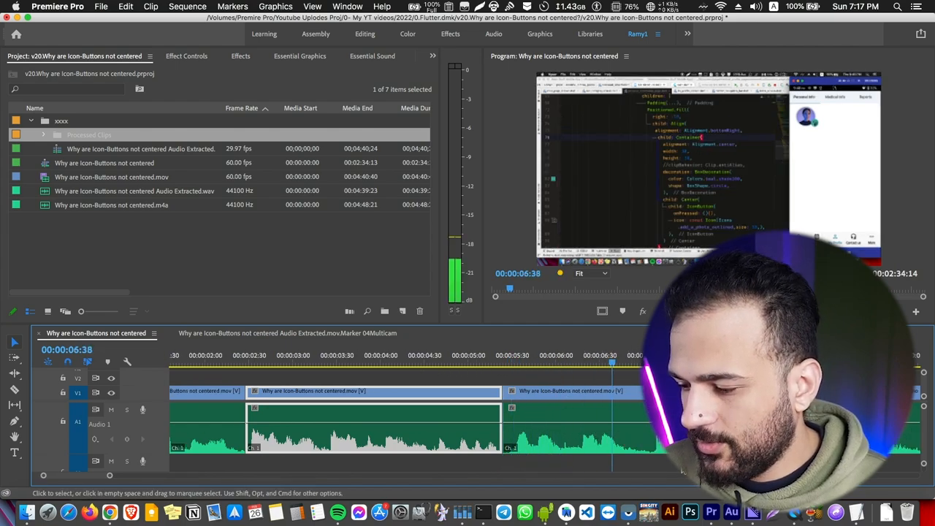
key(space)
key(super+k)
key(shift+Delete)
key(space)
key(space)
key(Up)
key(shift+Delete)
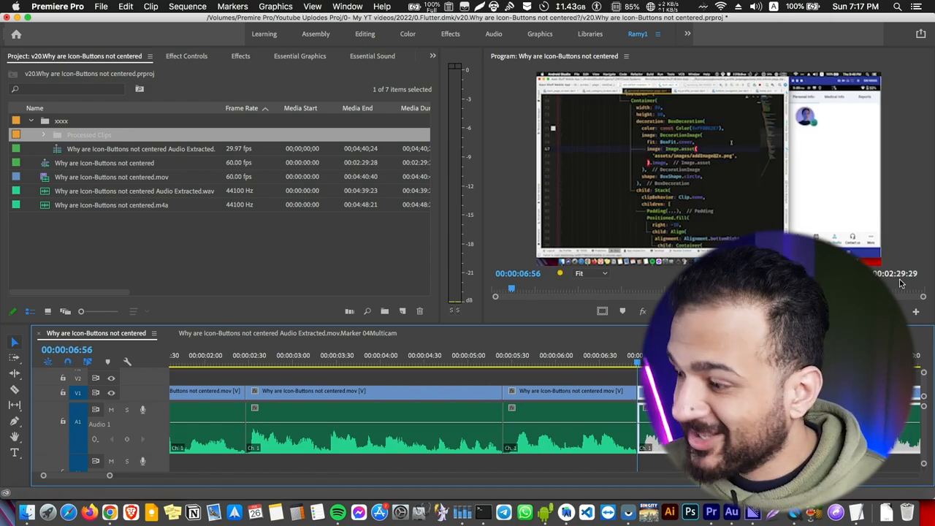
Ripple delete the clips before 00:00:06:56, play back the new opening and save the project.
scroll(591, 381, right, 5)
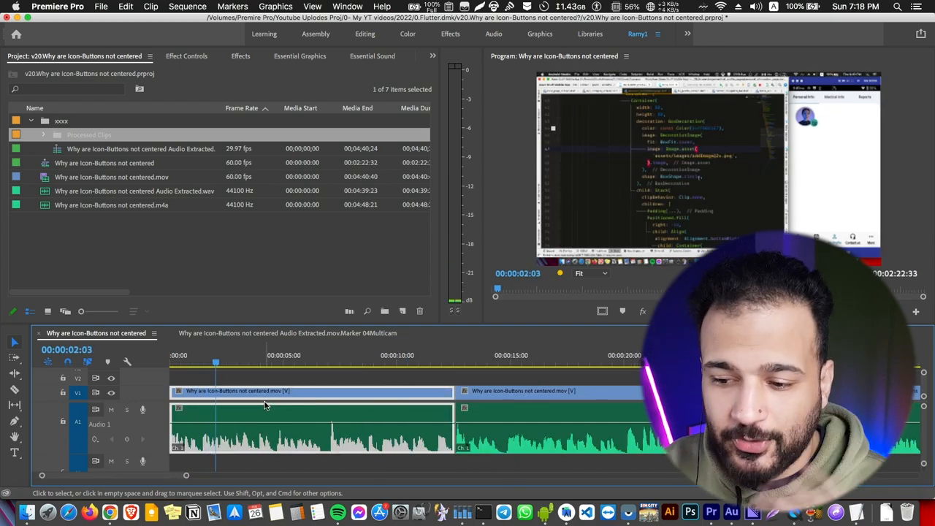
key(space)
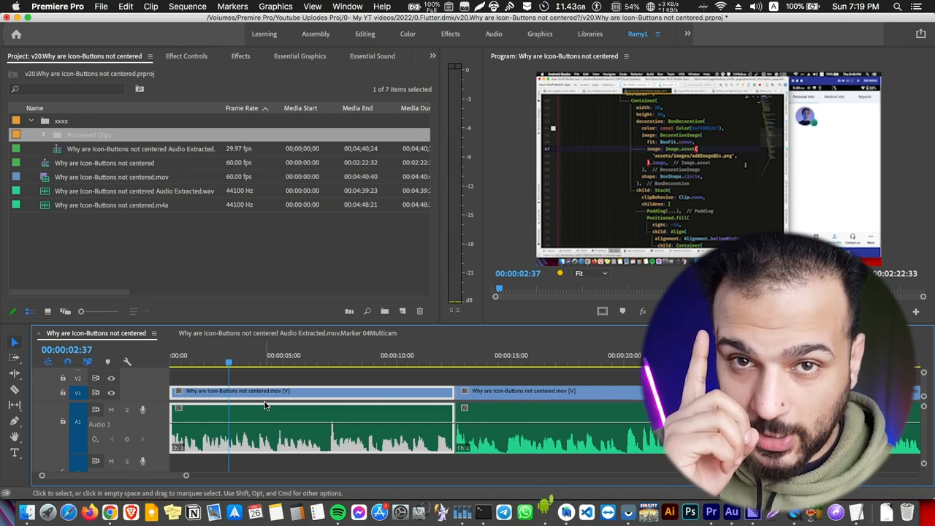
key(super+s)
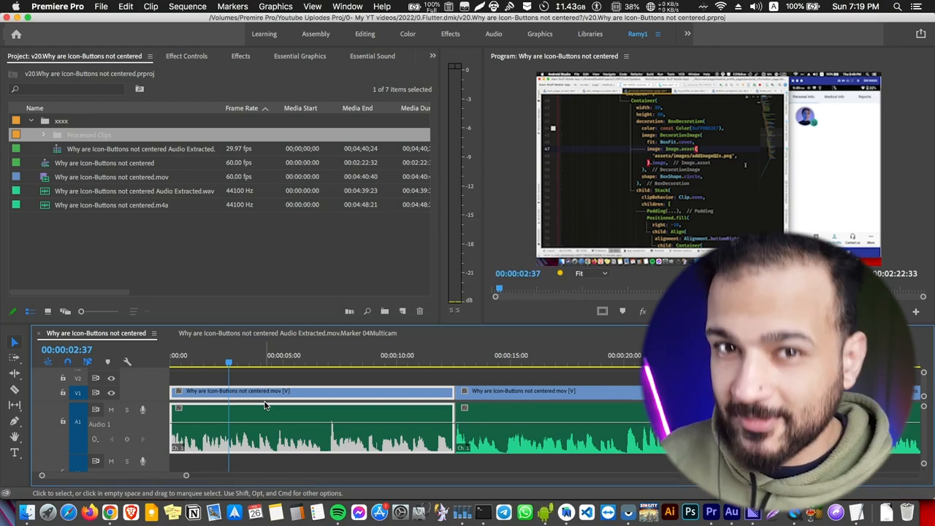